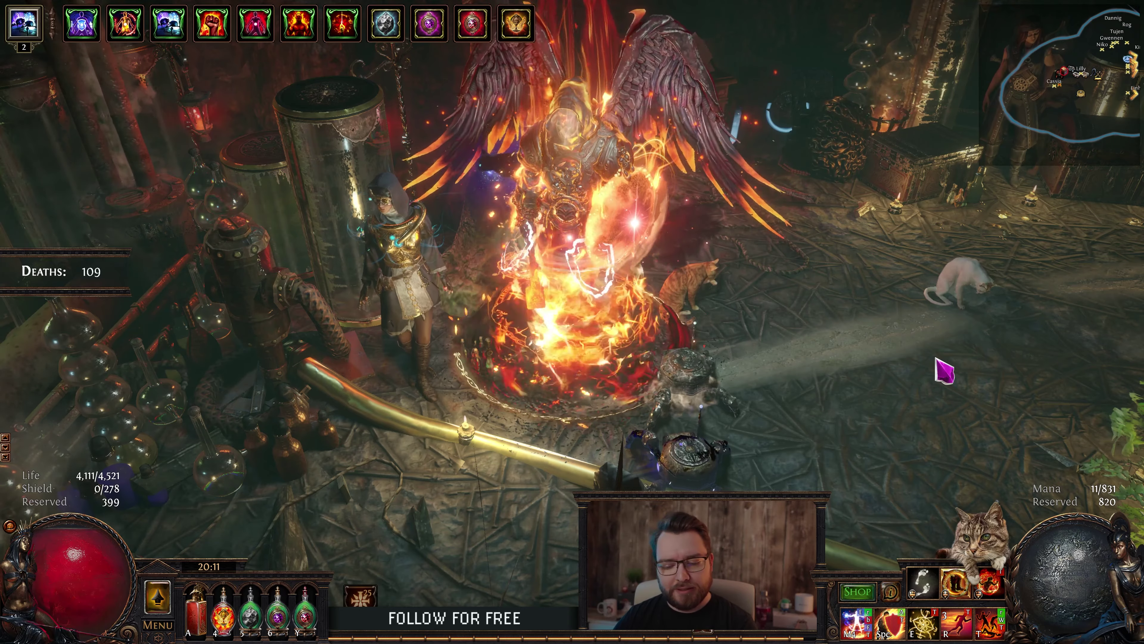
# Hide the stash and locker labels over the hideout floor
pyautogui.press('alt')
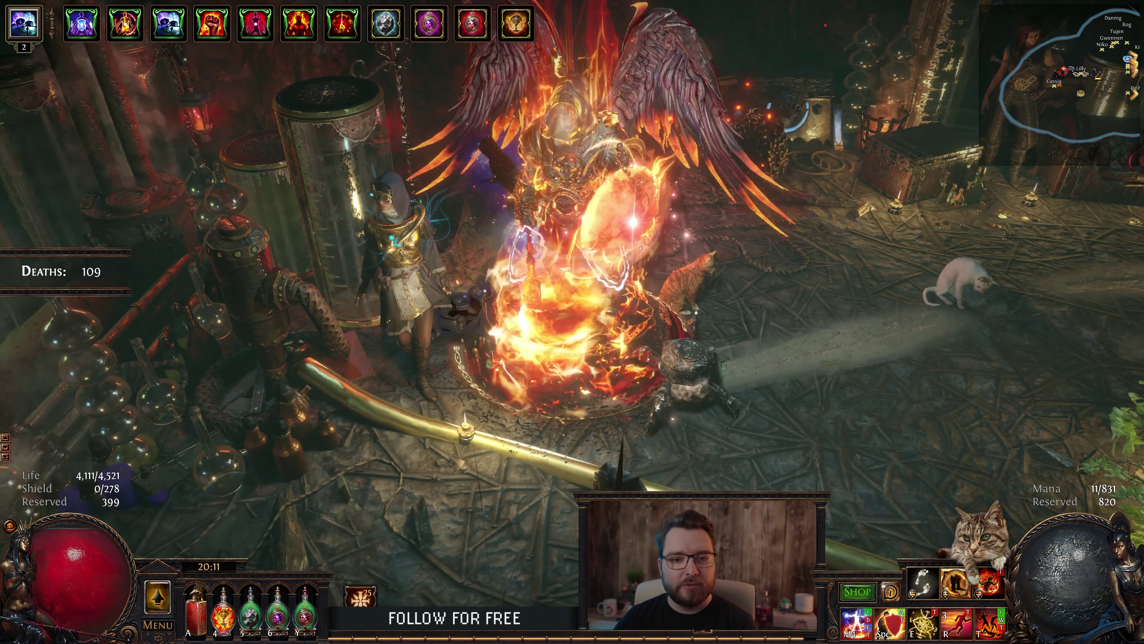
# Bring up the forum scarab thread and read the first Blight scarab's tooltip
pyautogui.hotkey('alt', 'Tab')
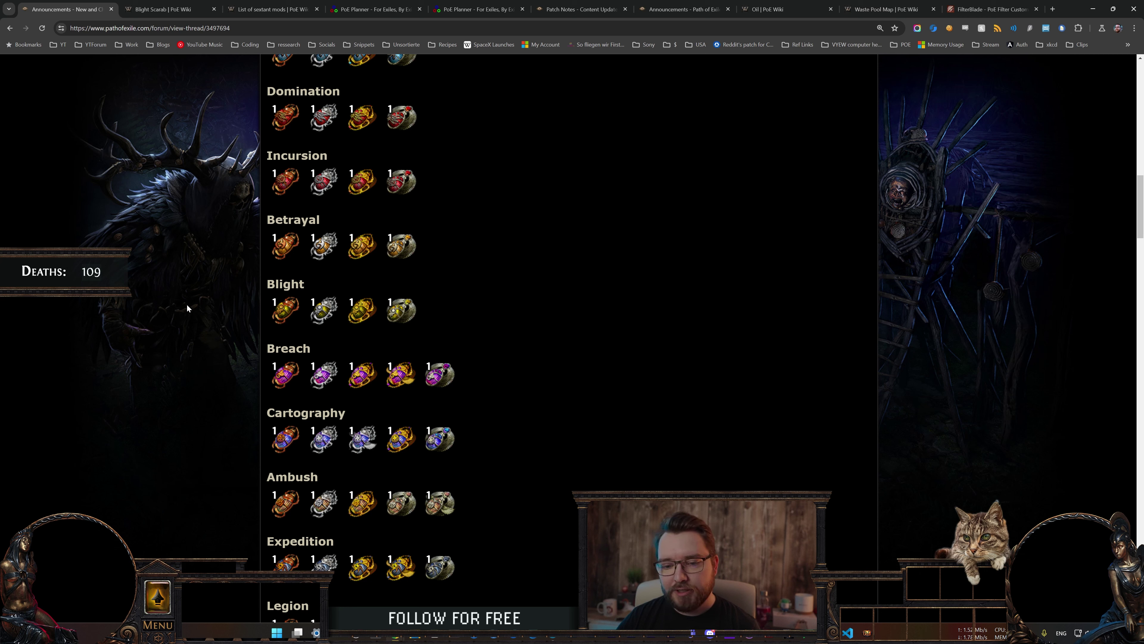
pyautogui.moveTo(298, 314)
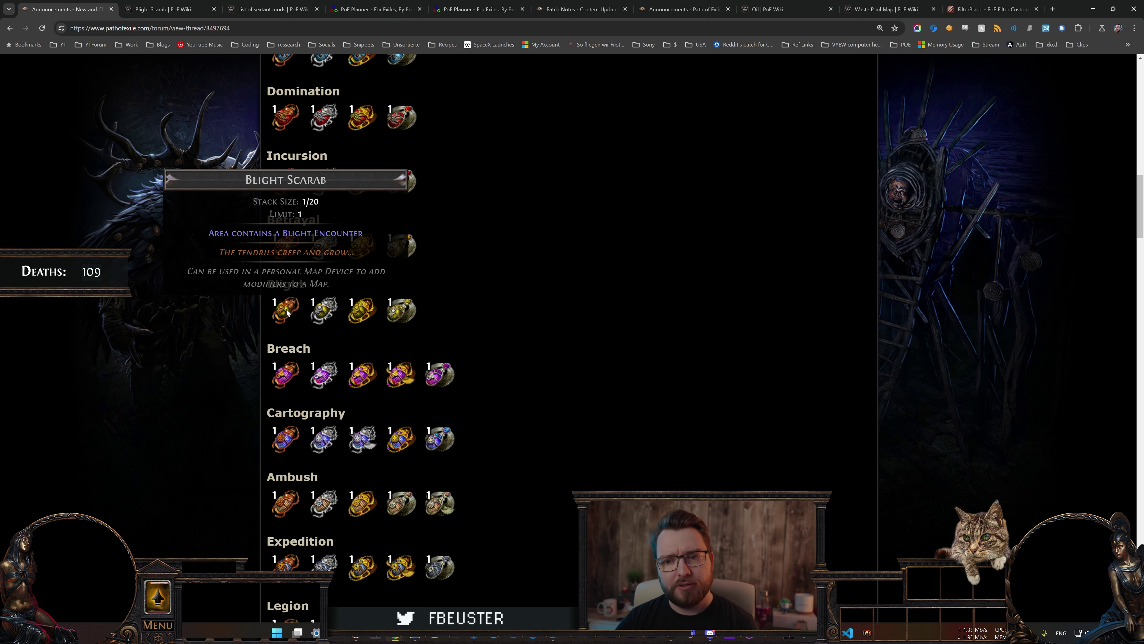
# Look over the allocated path on the PoE Planner atlas tree at 15 of 132 nodes
pyautogui.click(366, 10)
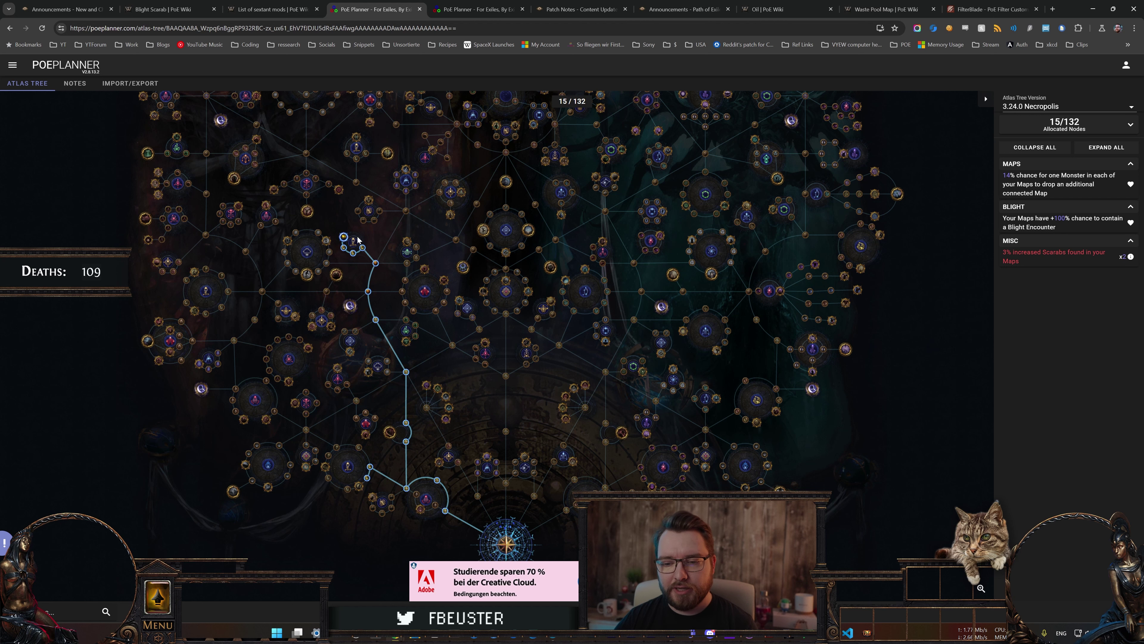
pyautogui.scroll(3, 362, 232)
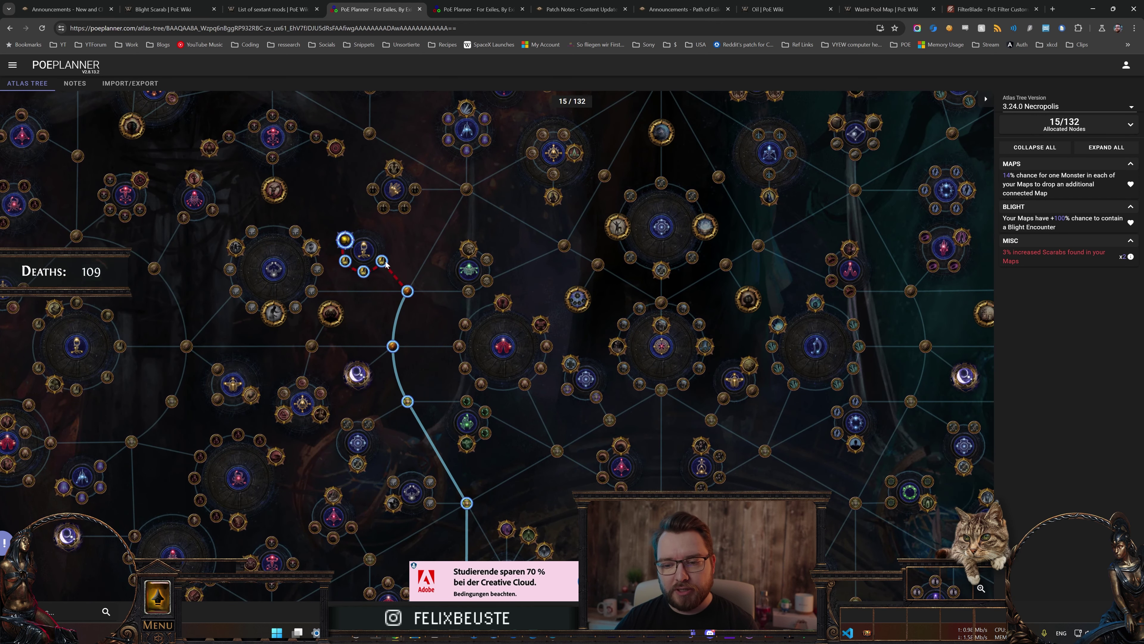
pyautogui.moveTo(371, 328); pyautogui.dragTo(387, 100)
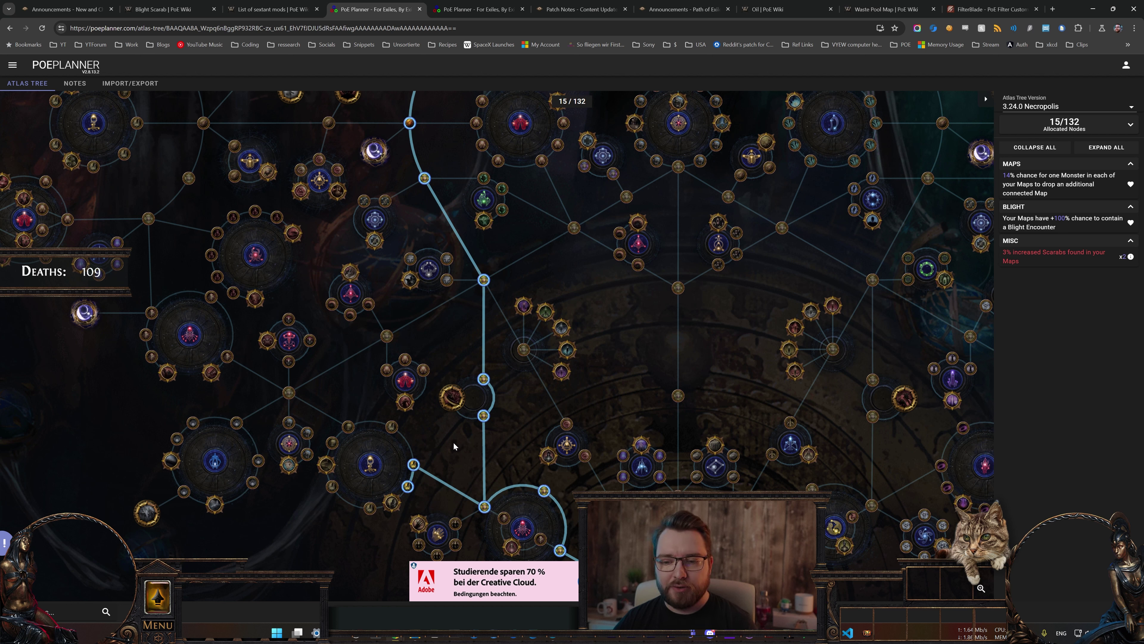
pyautogui.scroll(-1, 454, 444)
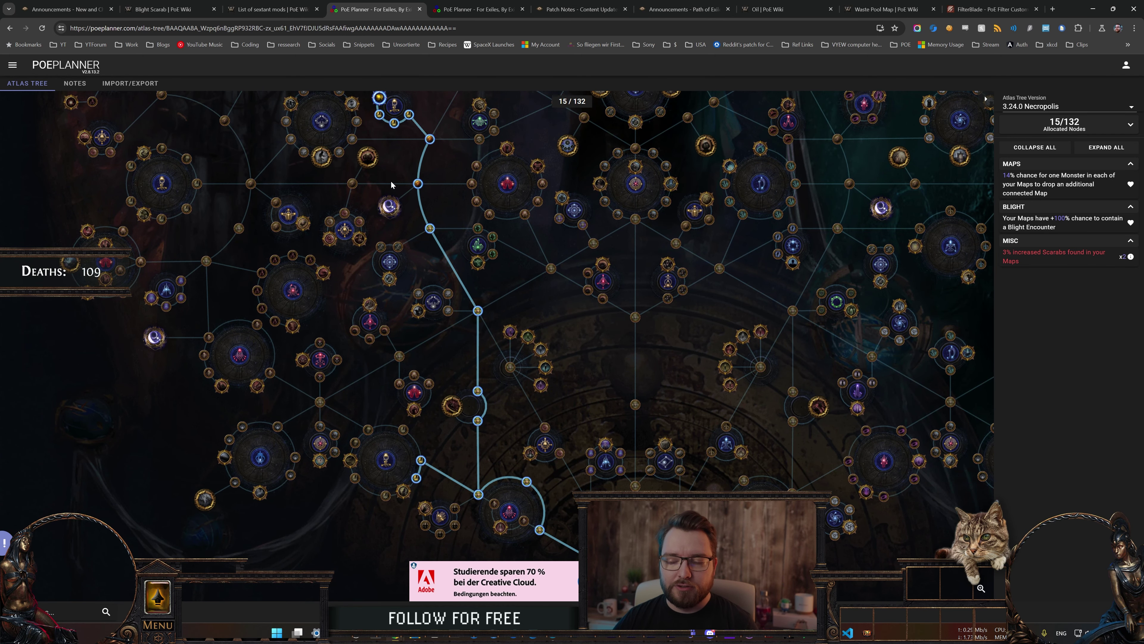
pyautogui.moveTo(390, 181); pyautogui.dragTo(387, 197)
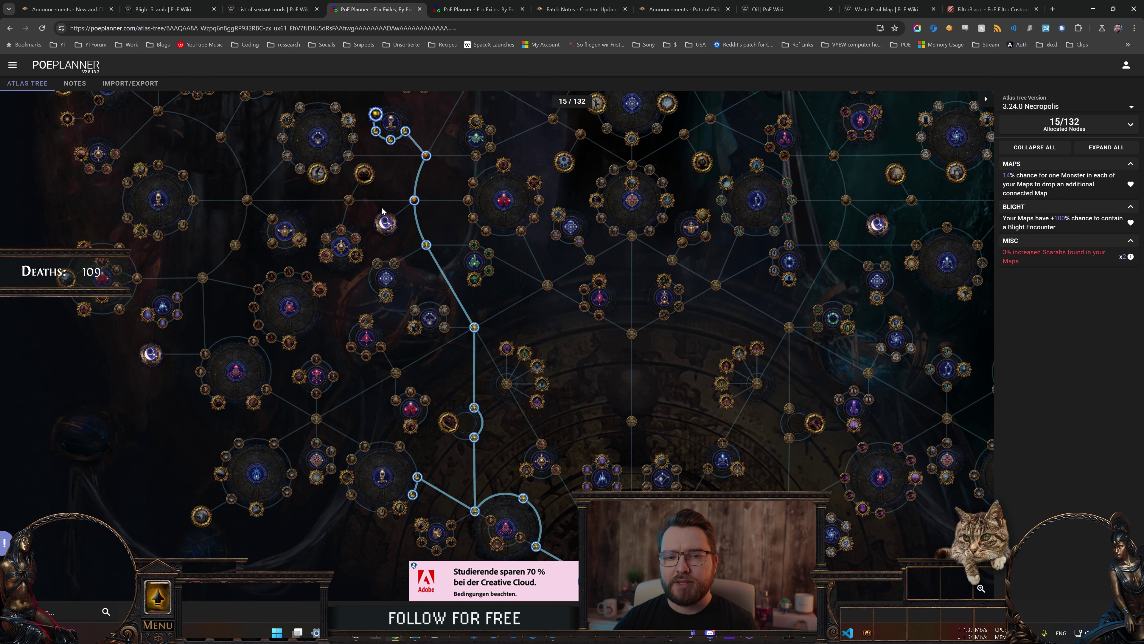
pyautogui.click(82, 10)
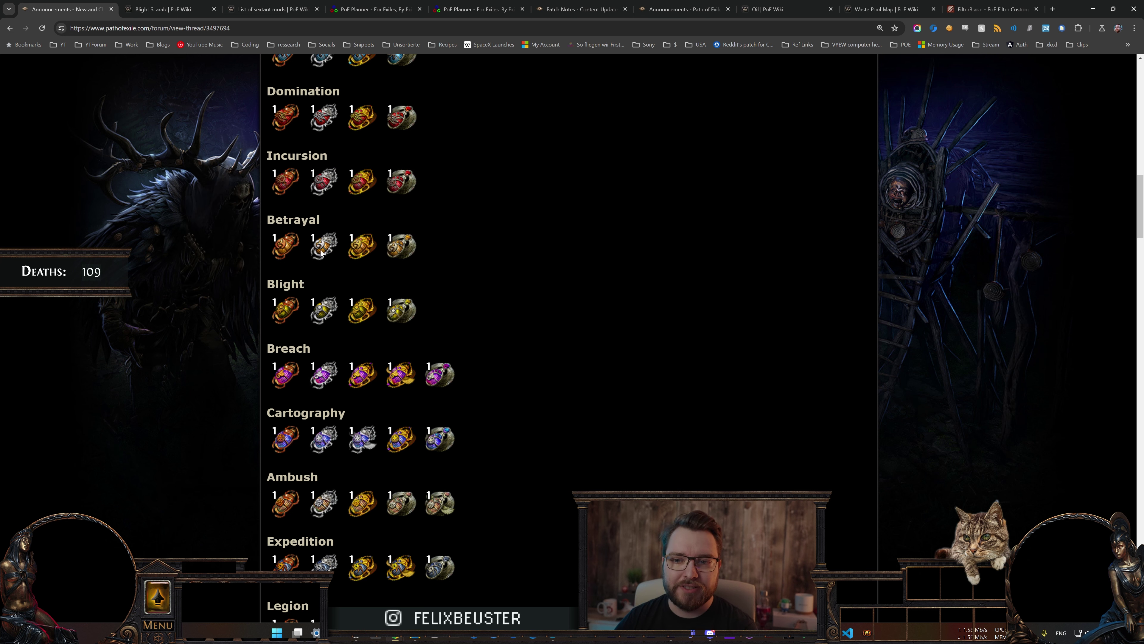
# Zoom into the Blight area and allocate Epidemiology with its connecting path
pyautogui.click(373, 13)
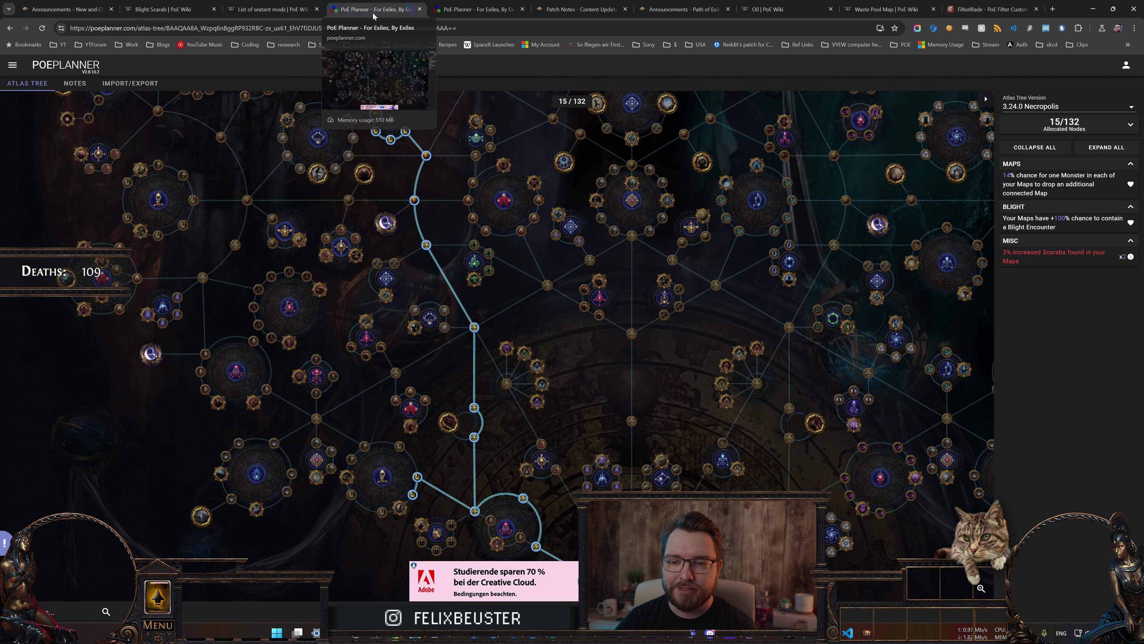
pyautogui.moveTo(203, 241); pyautogui.dragTo(297, 306)
pyautogui.scroll(3, 290, 309)
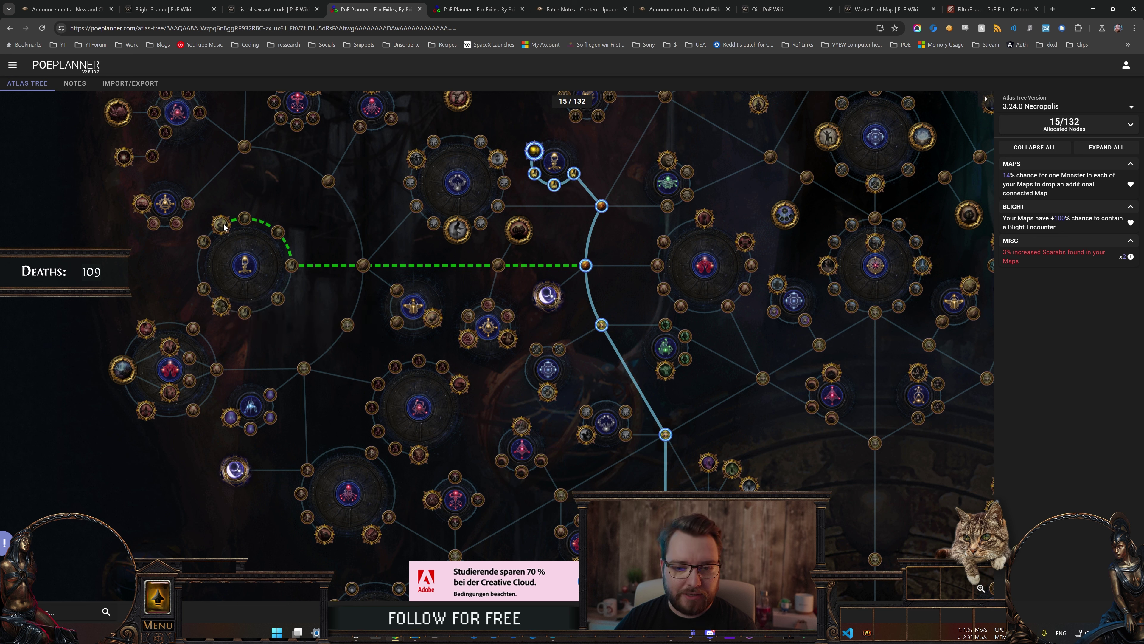
pyautogui.moveTo(223, 227)
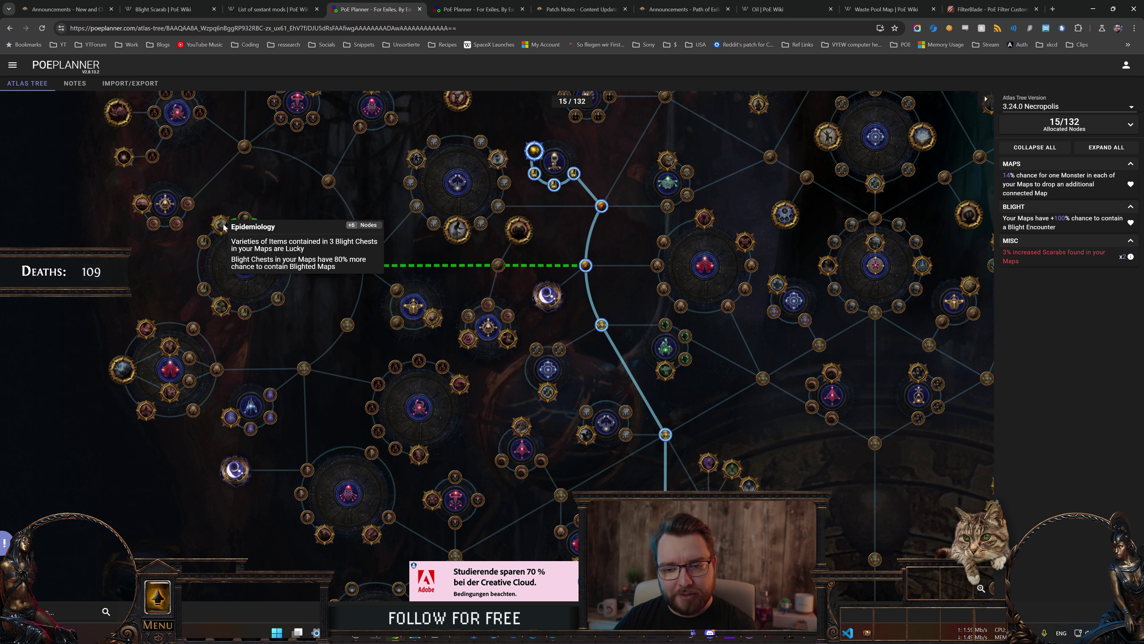
pyautogui.click(223, 227)
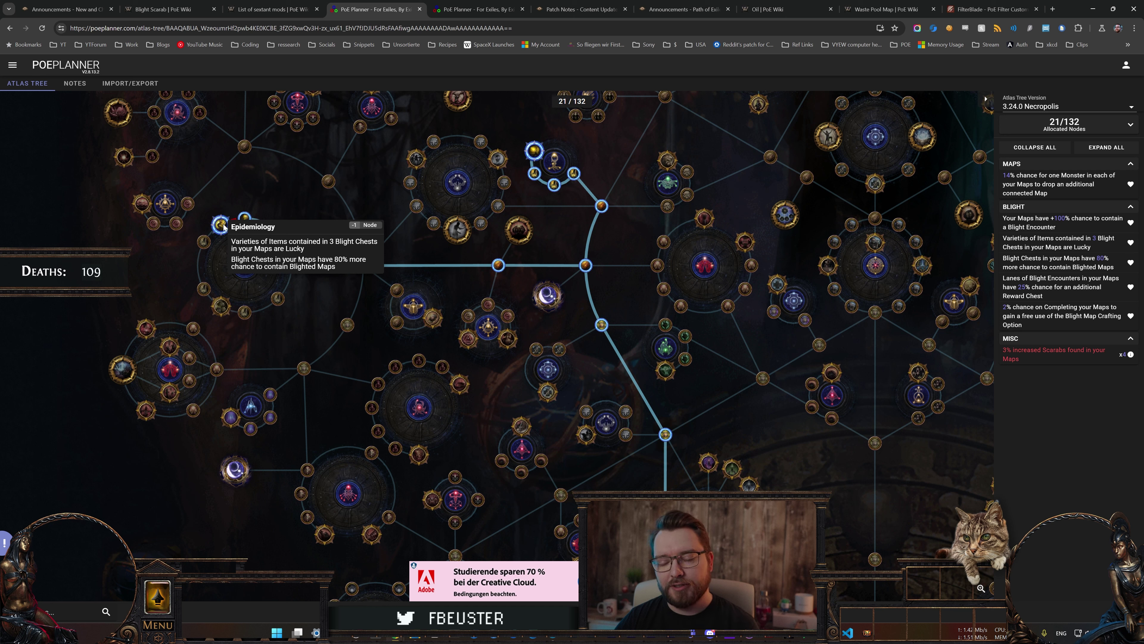
# Allocate Lucky Blight Chests and another Blight chest node, reaching 23 of 132 nodes
pyautogui.click(204, 241)
pyautogui.click(201, 273)
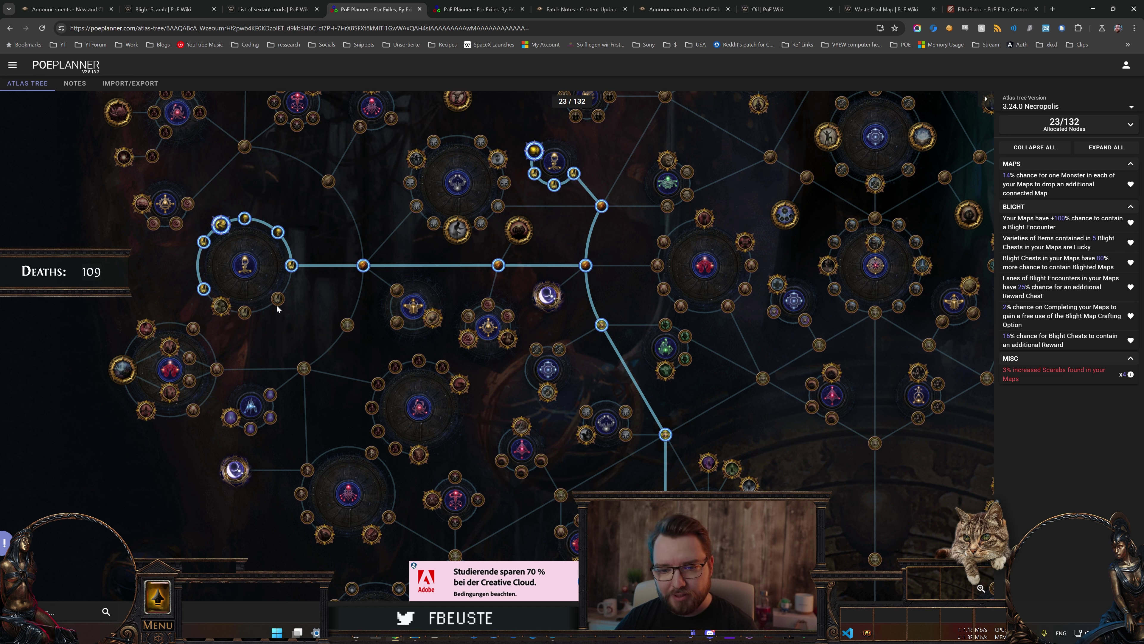
pyautogui.moveTo(235, 311)
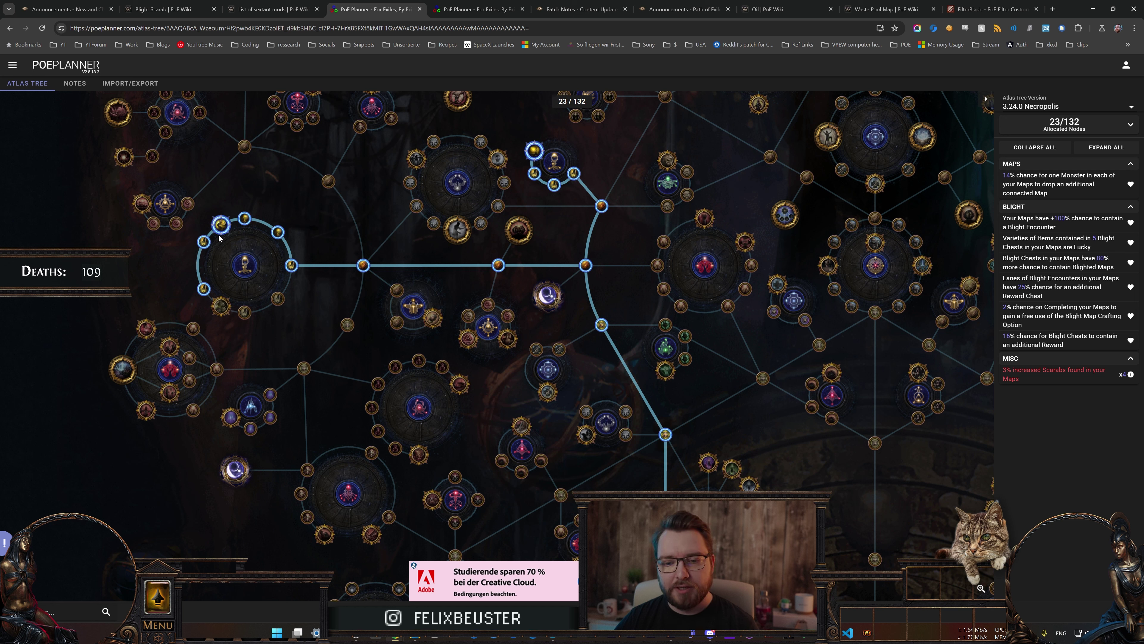
pyautogui.moveTo(219, 226)
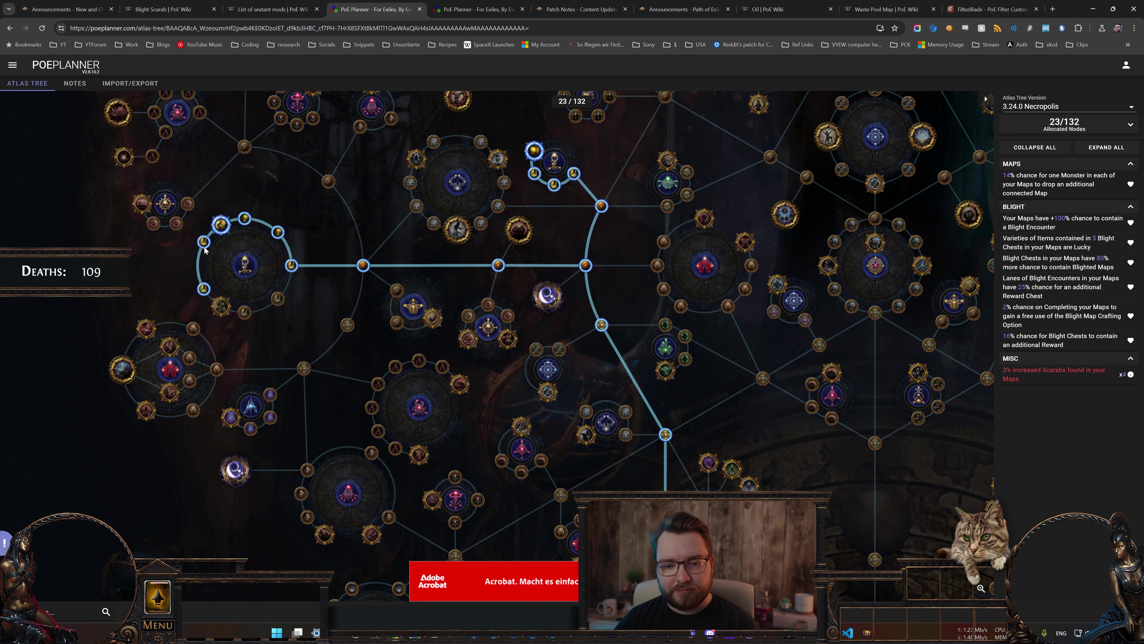
pyautogui.moveTo(201, 244)
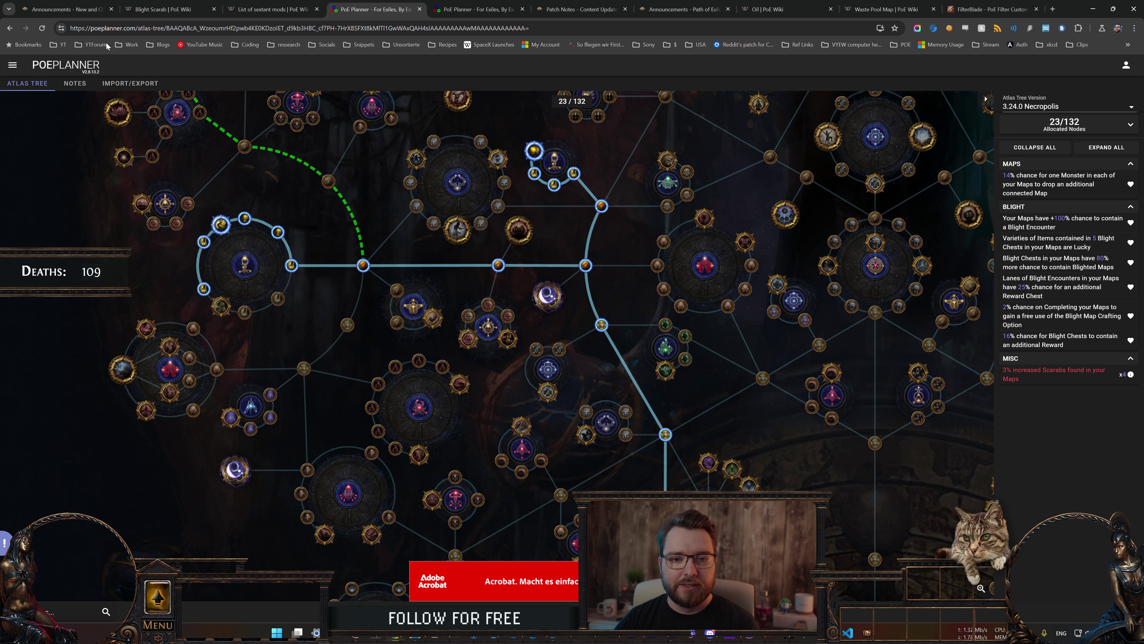
pyautogui.click(76, 13)
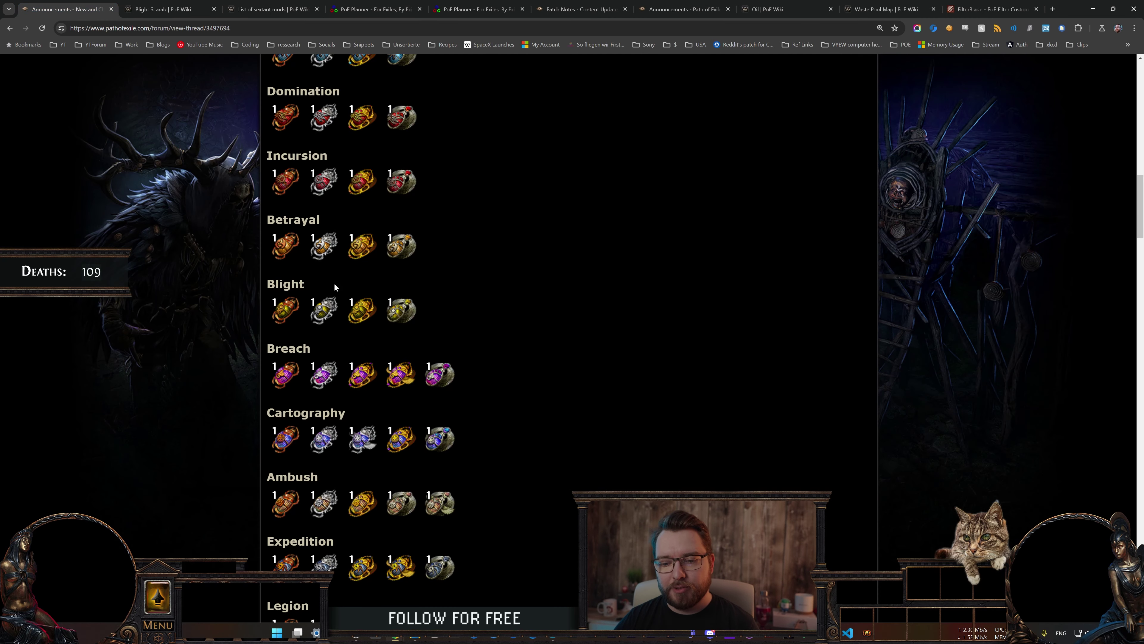
# Read the Blight scarab tooltips, including Blight Scarab of Oils (oils one tier higher, limit 1)
pyautogui.moveTo(334, 308)
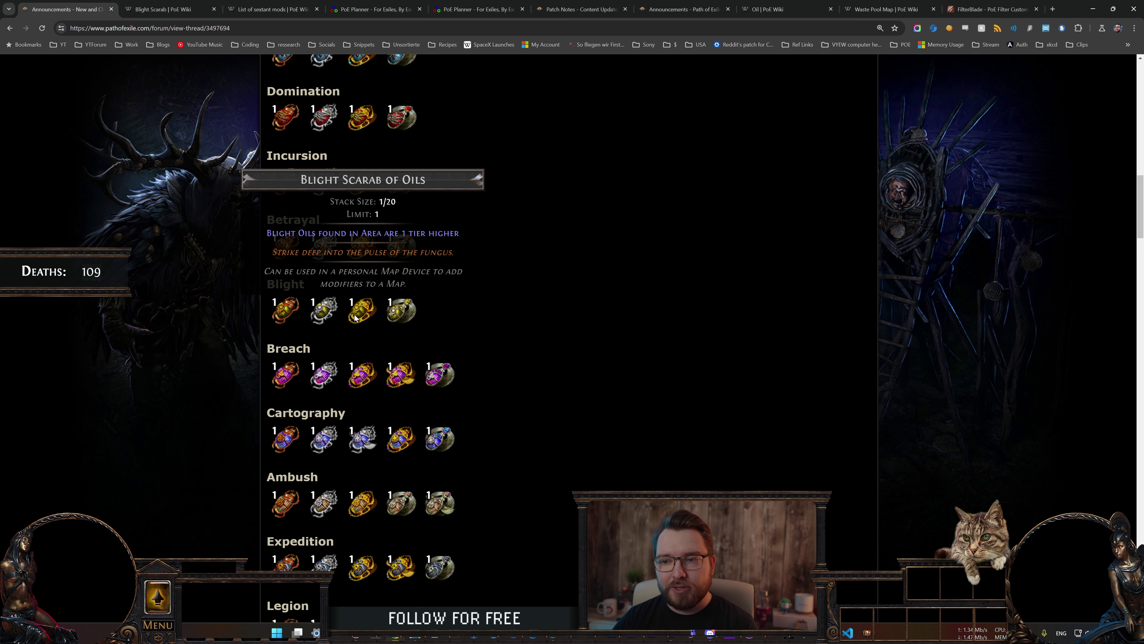
# Find and allocate the Blightspawn notable with its path, bringing the tree to 37 nodes
pyautogui.click(374, 9)
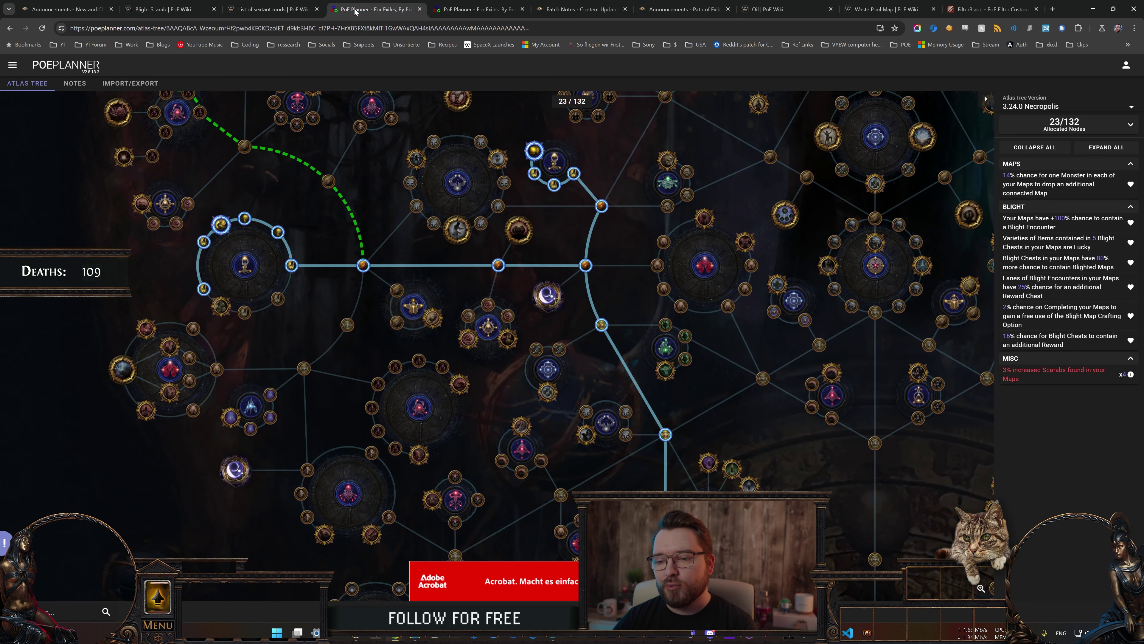
pyautogui.moveTo(628, 150); pyautogui.dragTo(493, 479)
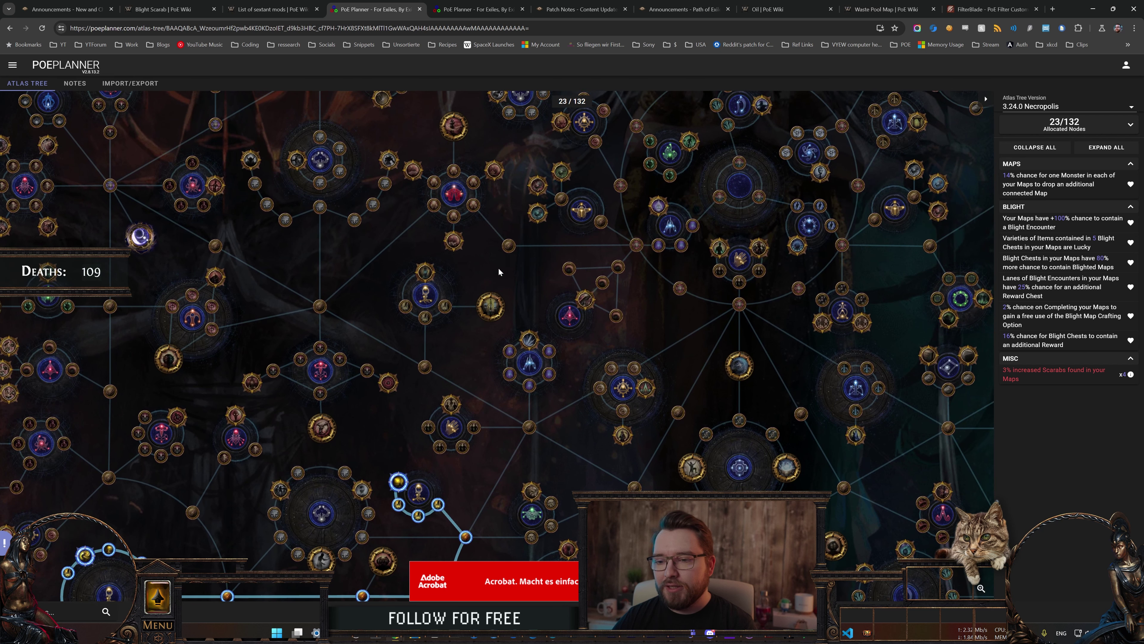
pyautogui.moveTo(518, 154); pyautogui.dragTo(464, 340)
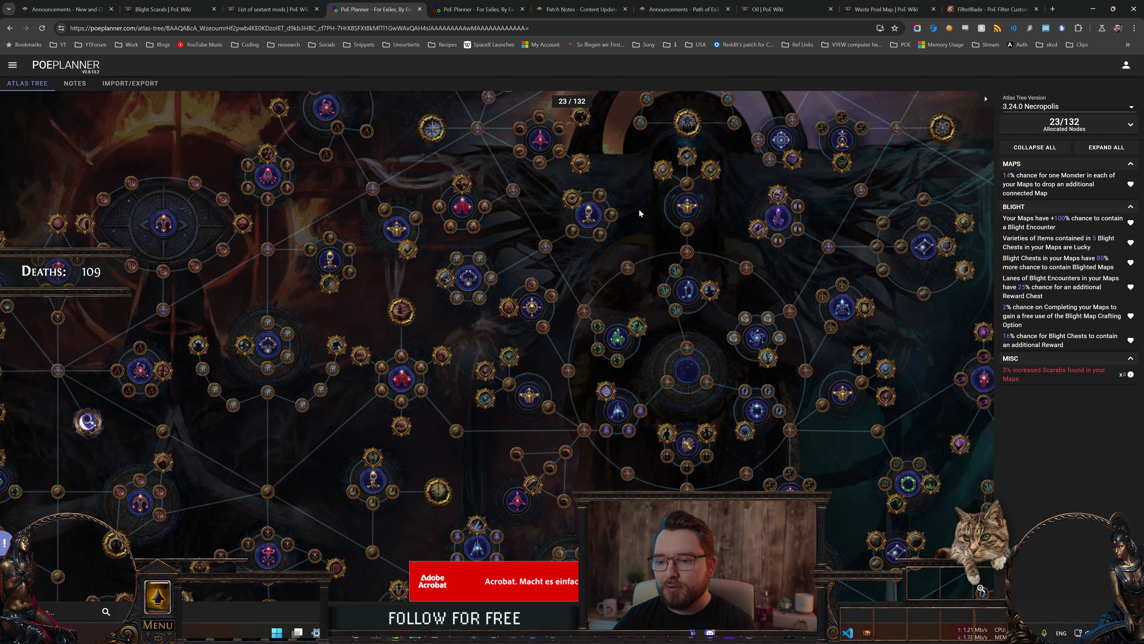
pyautogui.click(575, 199)
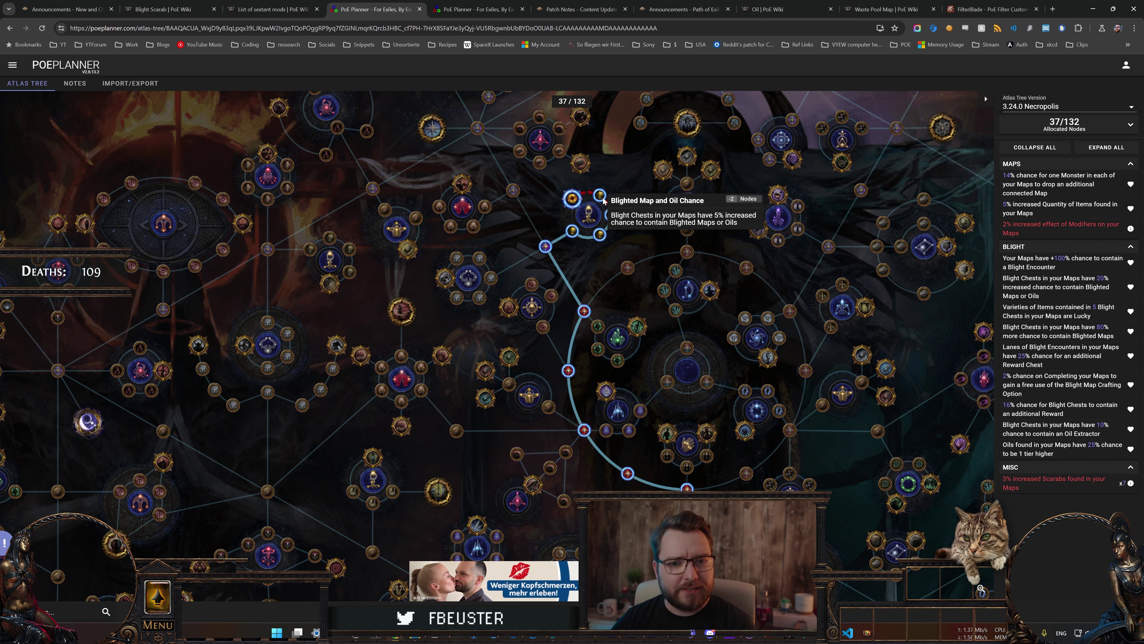
pyautogui.hotkey('ctrl', '1')
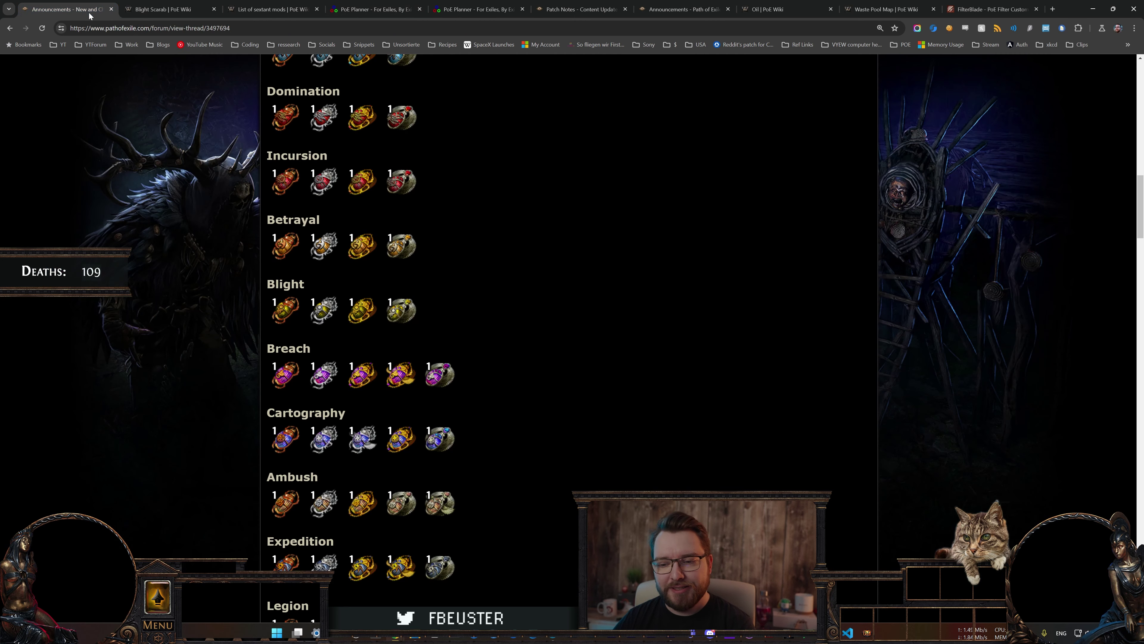
# Review the Blight and Cartography scarabs, including Cartography Scarab of Ascension
pyautogui.moveTo(405, 318)
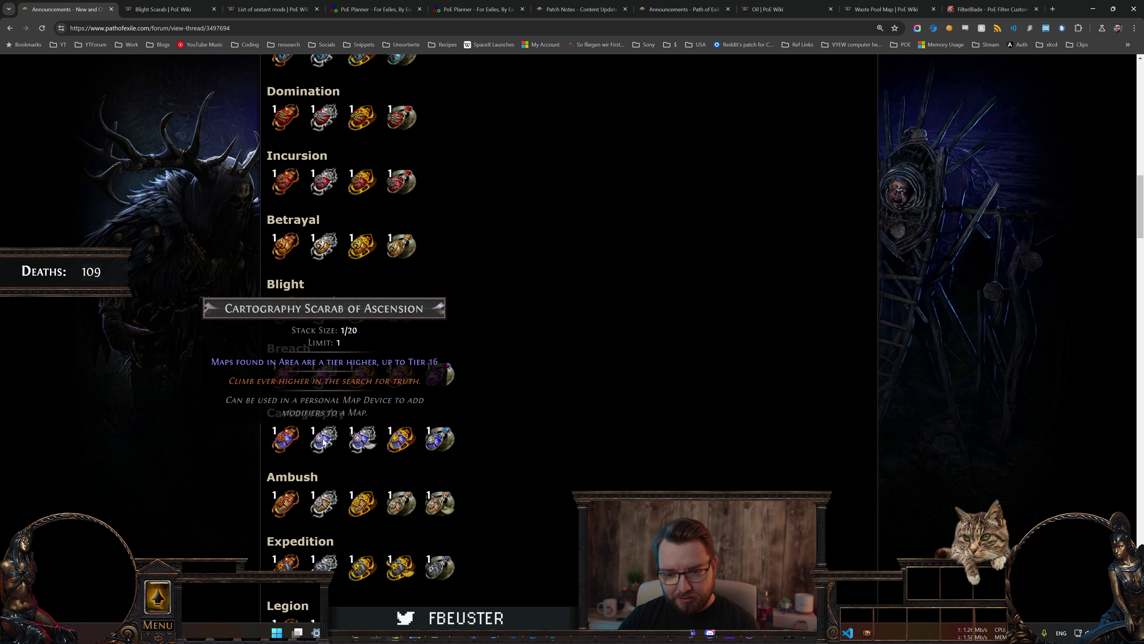
# Check the remaining scarab tooltips, then return to the atlas tree at 37 of 132 nodes
pyautogui.moveTo(356, 440)
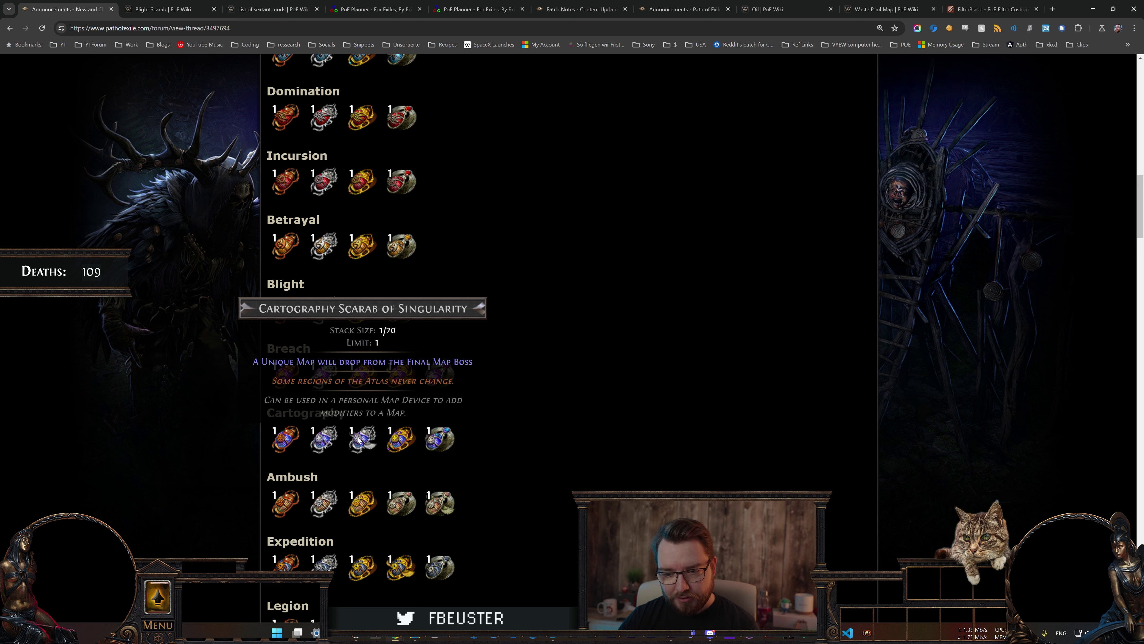
pyautogui.moveTo(442, 446)
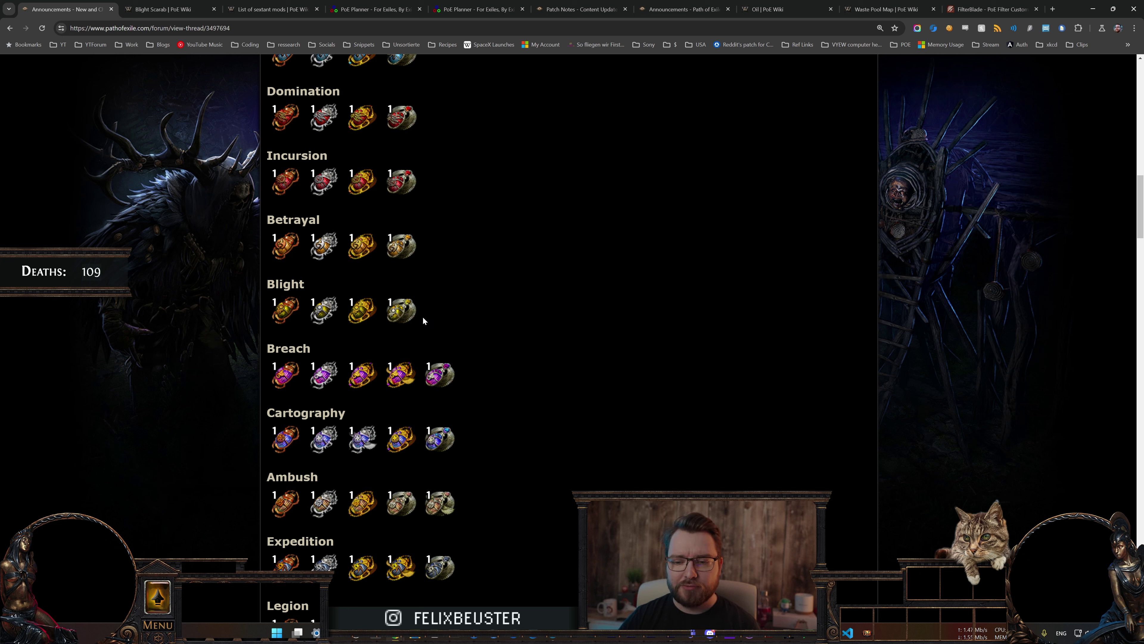
pyautogui.moveTo(410, 316)
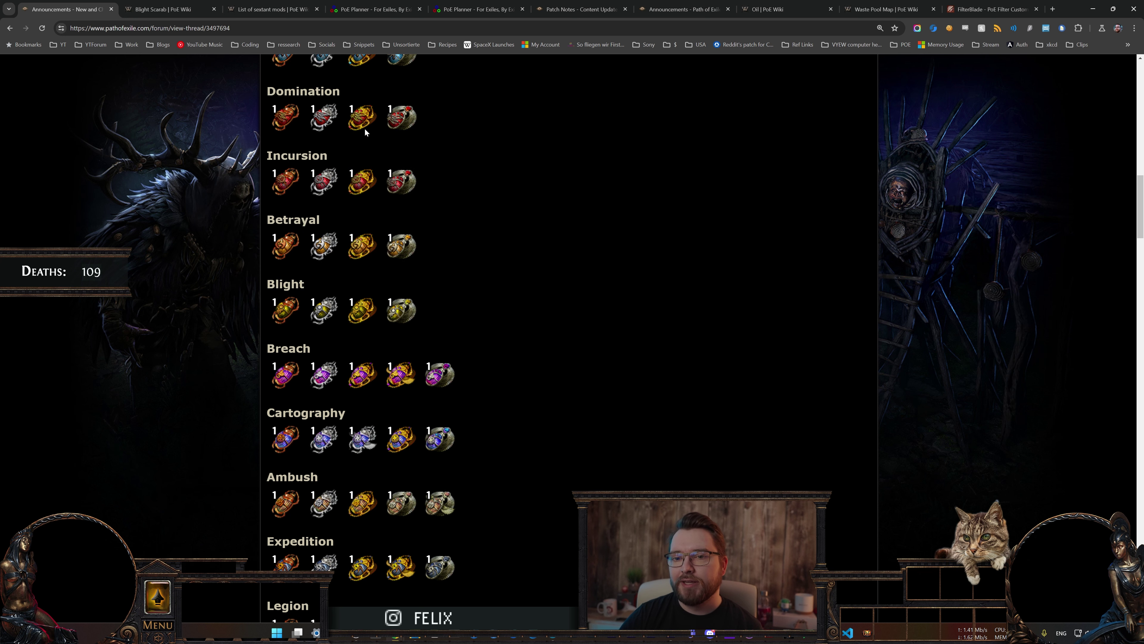
pyautogui.click(376, 17)
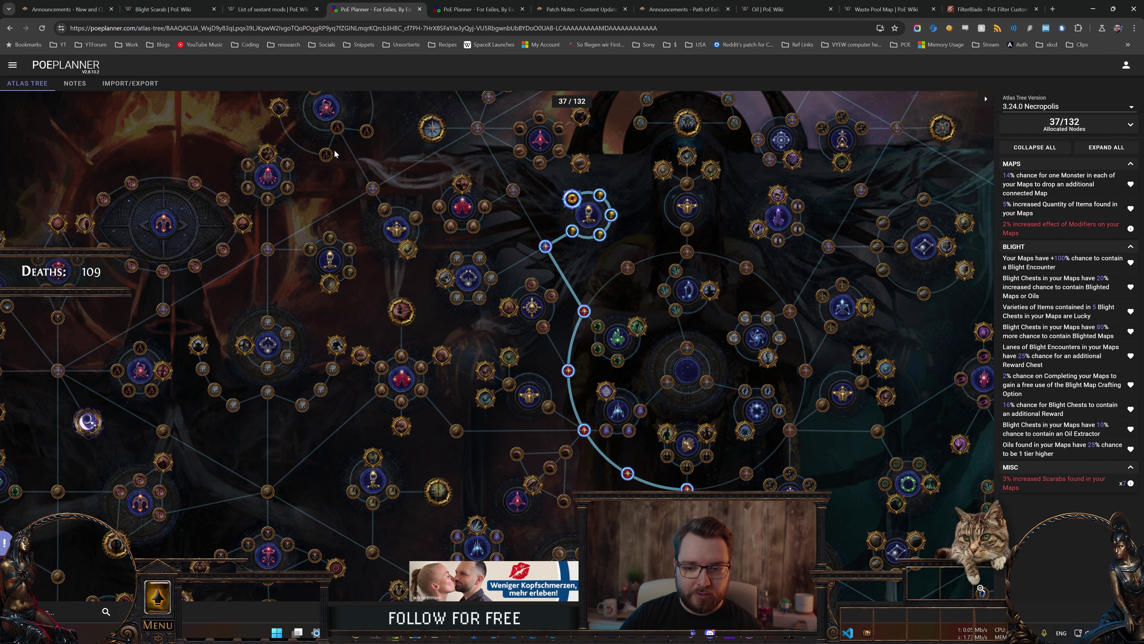
# Allocate Distilled Fungus and its path, raising the atlas tree to 46 of 132 nodes
pyautogui.moveTo(332, 285)
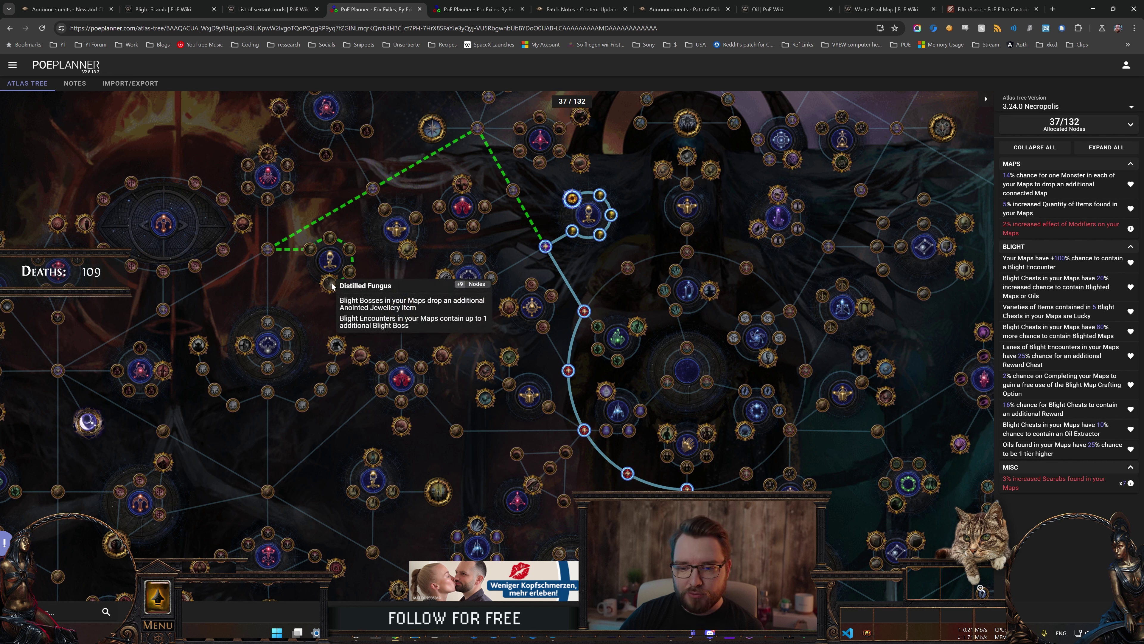
pyautogui.click(332, 285)
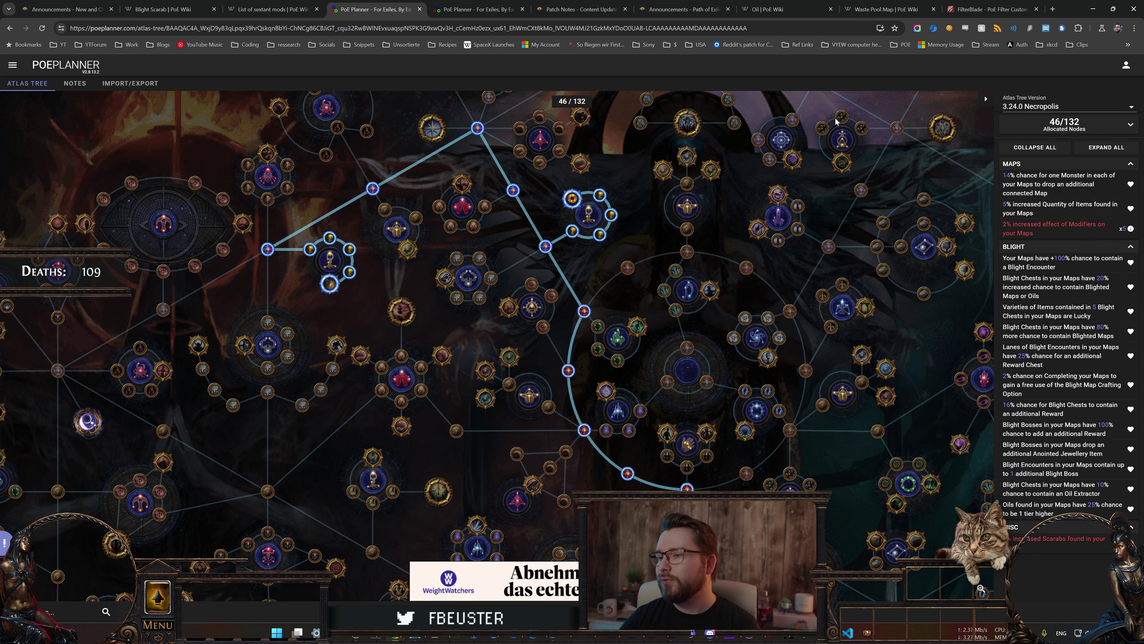
pyautogui.click(989, 9)
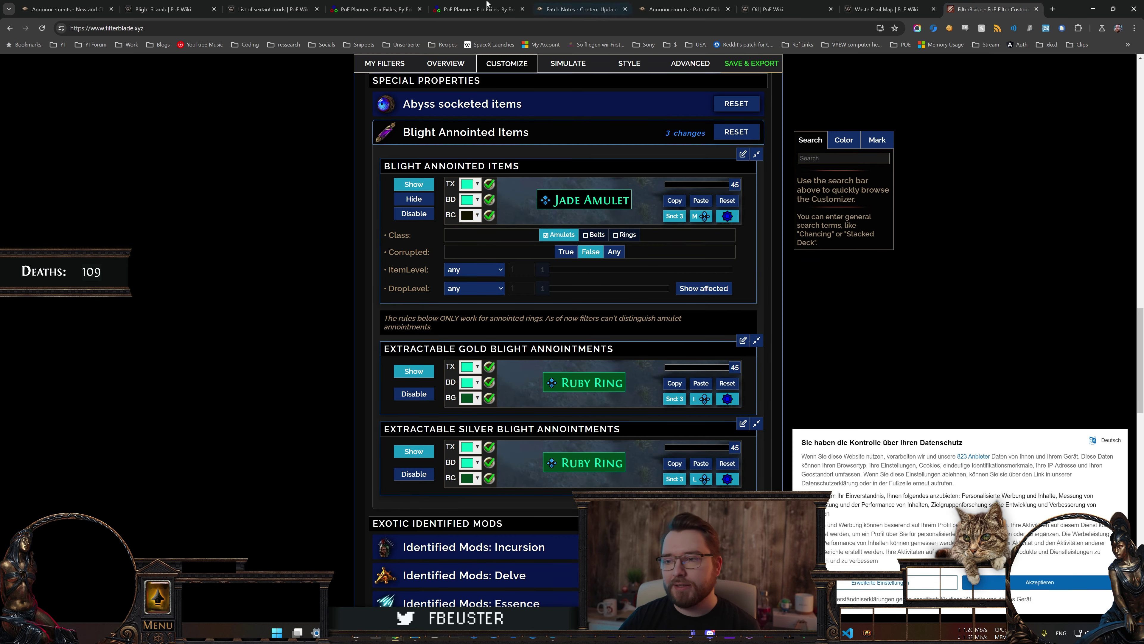
pyautogui.scroll(3, 868, 331)
pyautogui.scroll(15, 841, 84)
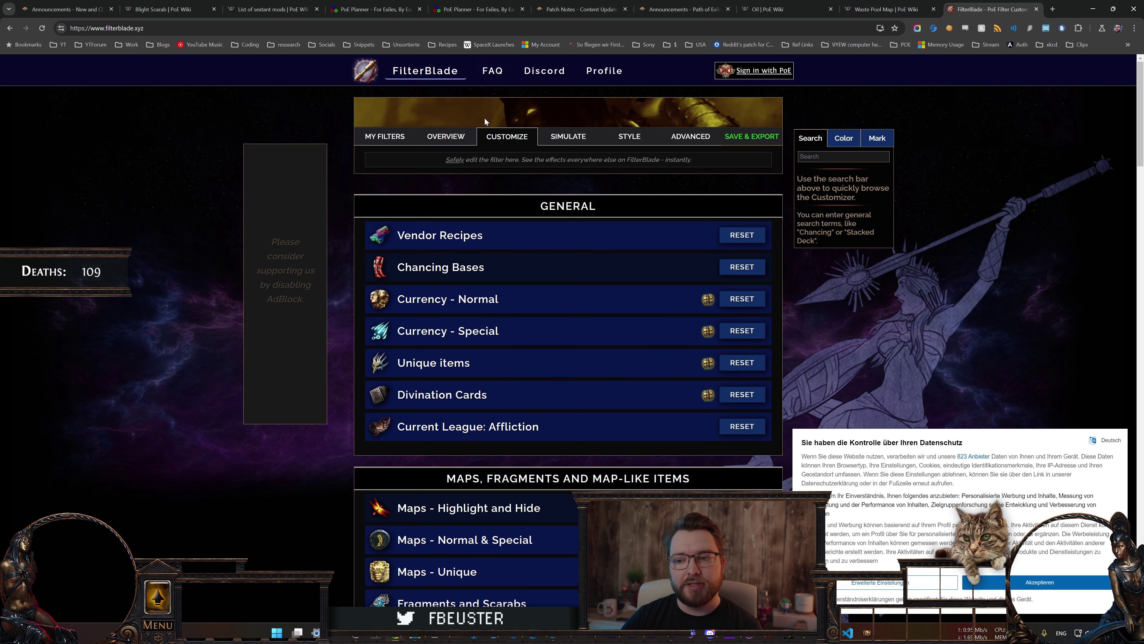
pyautogui.scroll(-15, 533, 184)
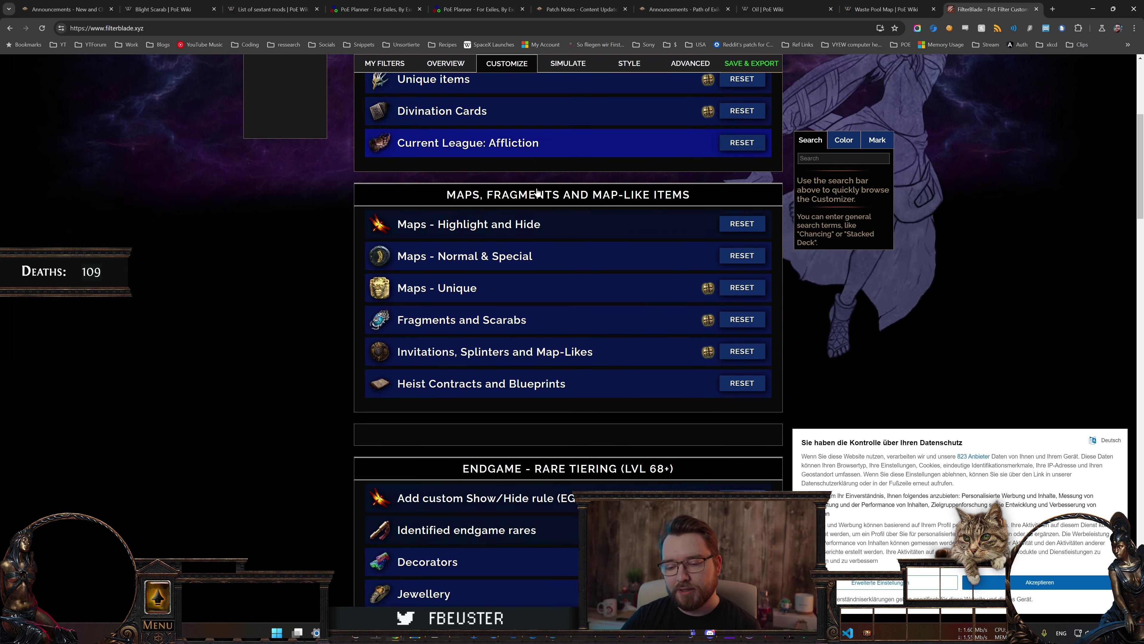
pyautogui.scroll(-3, 537, 182)
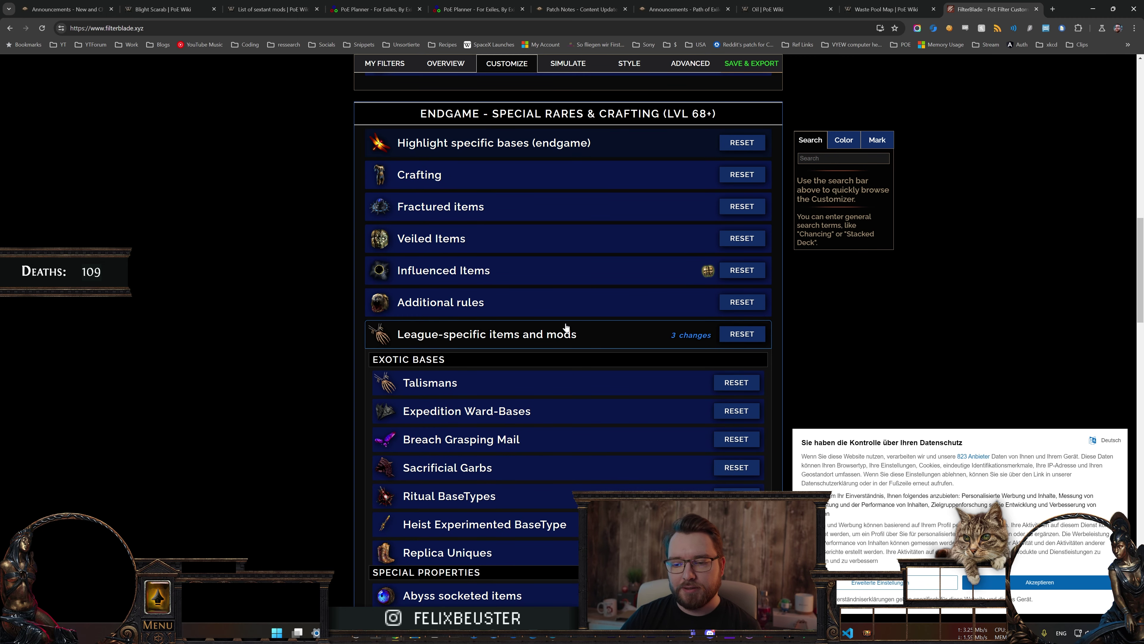
pyautogui.scroll(-7, 574, 335)
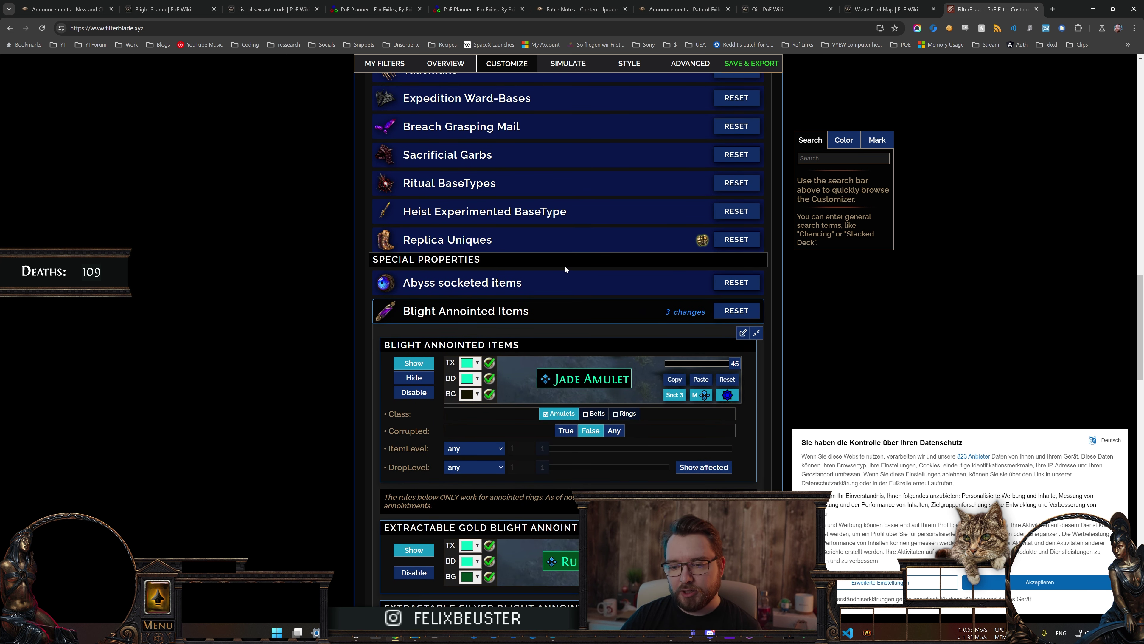
pyautogui.scroll(-2, 566, 269)
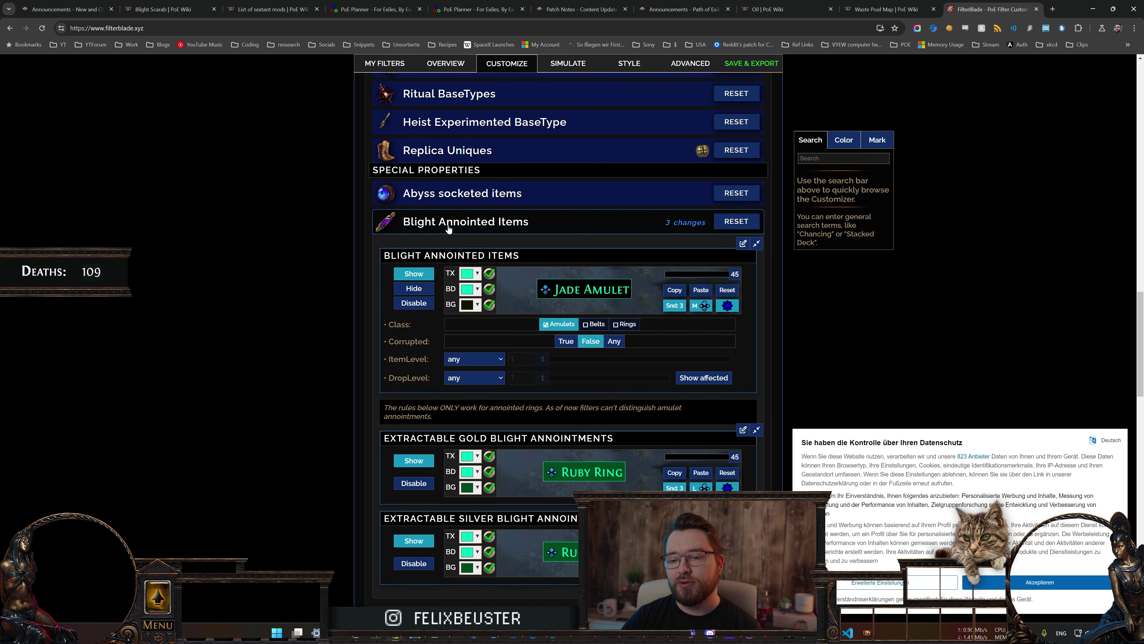
pyautogui.scroll(-1, 454, 396)
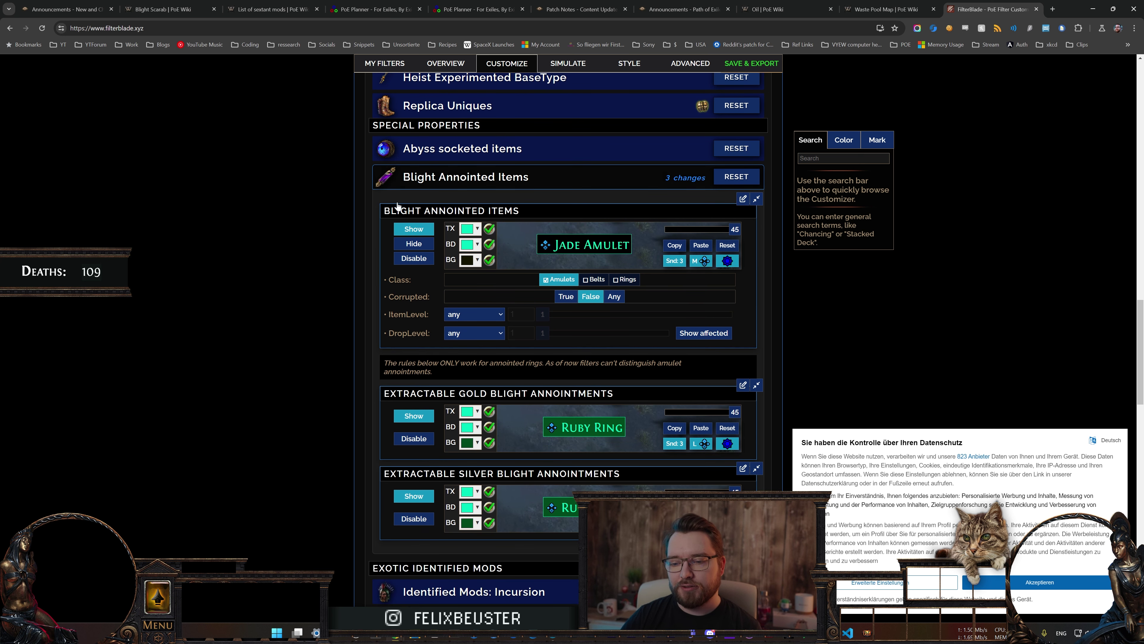
pyautogui.click(624, 279)
pyautogui.click(430, 440)
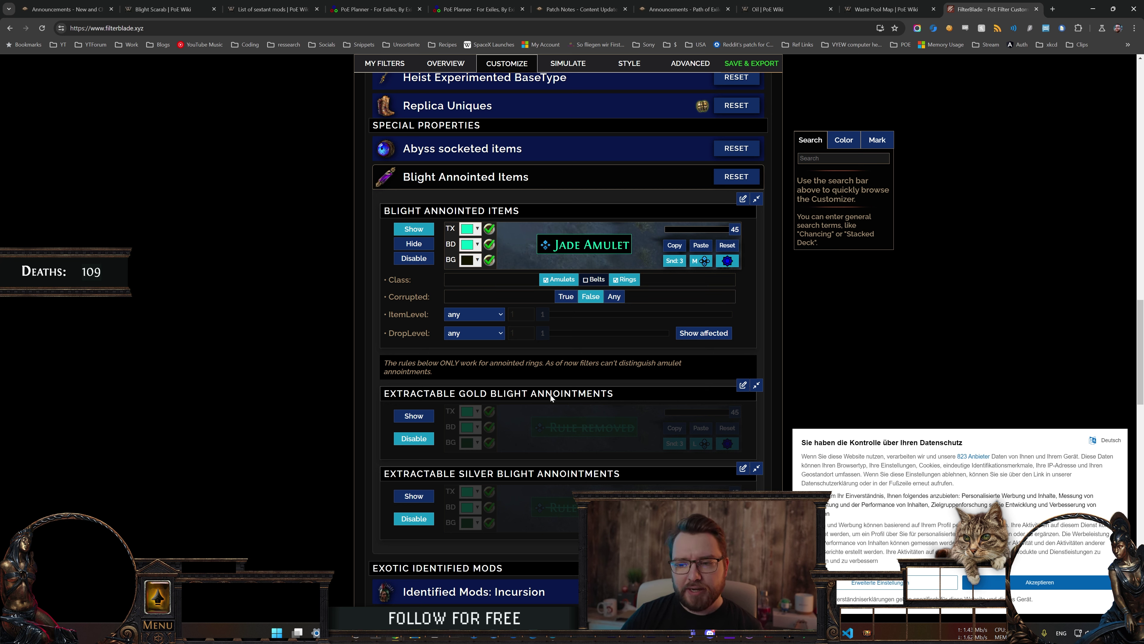
pyautogui.click(625, 279)
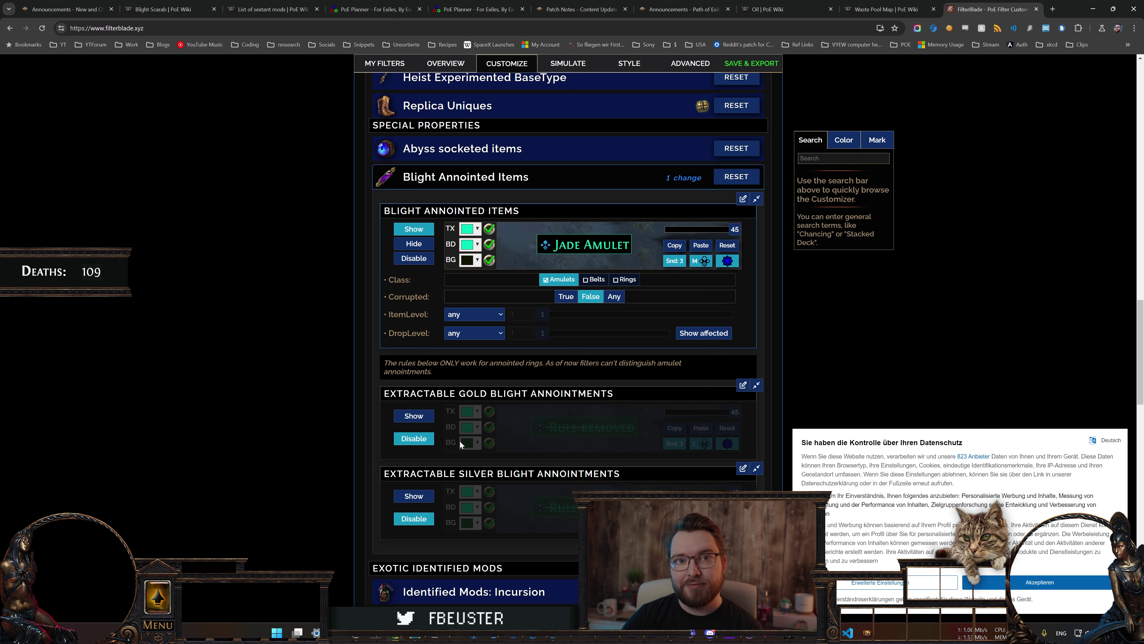
pyautogui.click(413, 415)
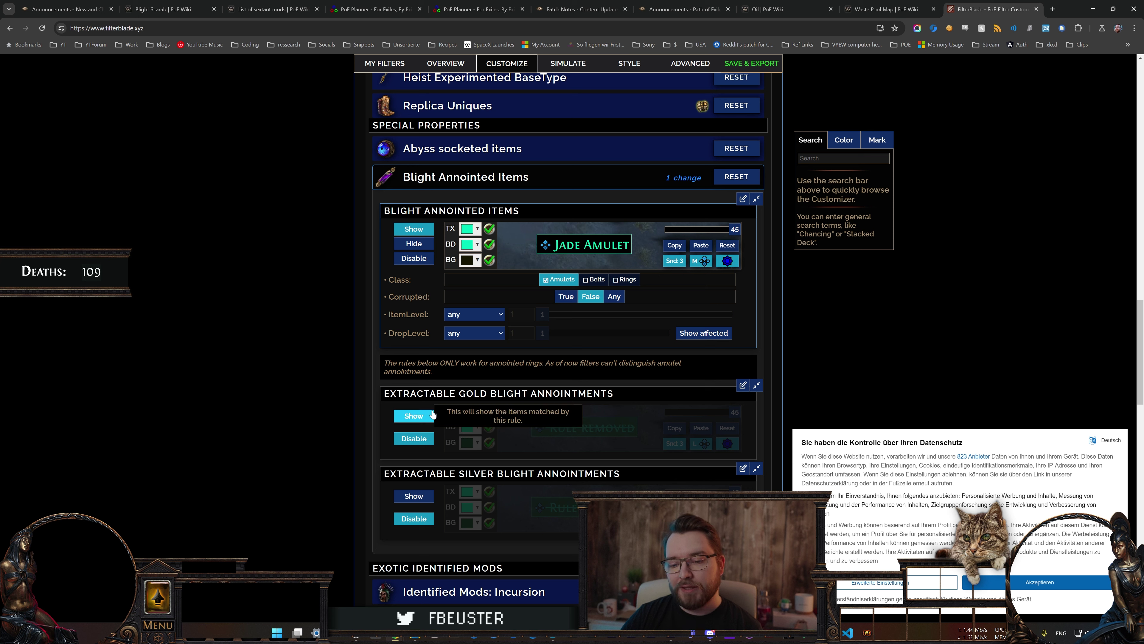
pyautogui.click(429, 494)
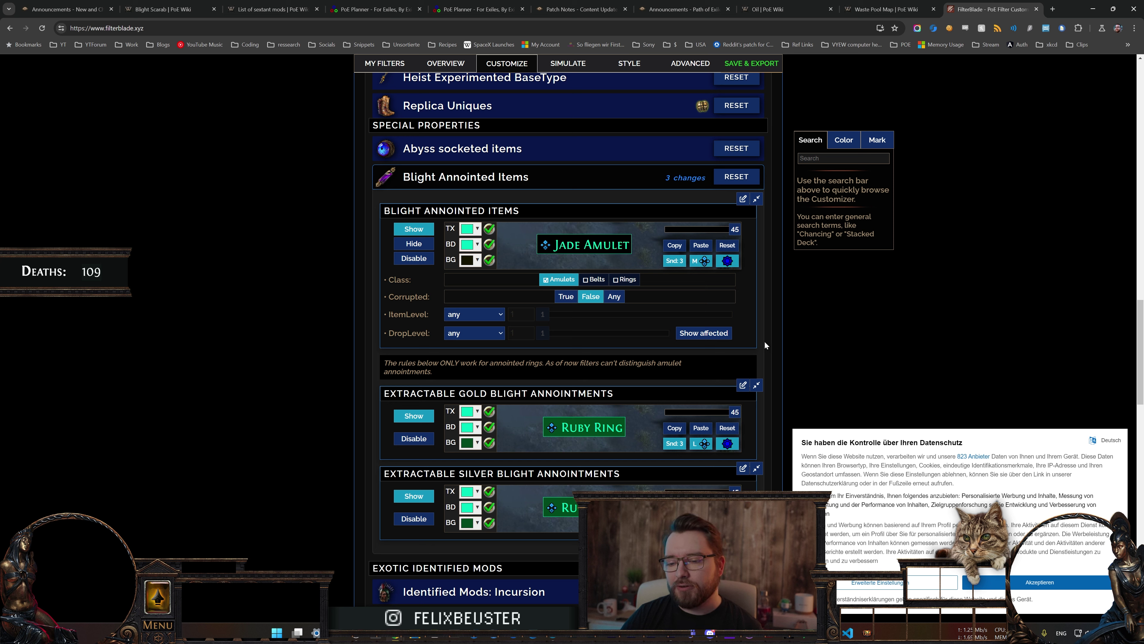
pyautogui.hotkey('alt', 'Tab')
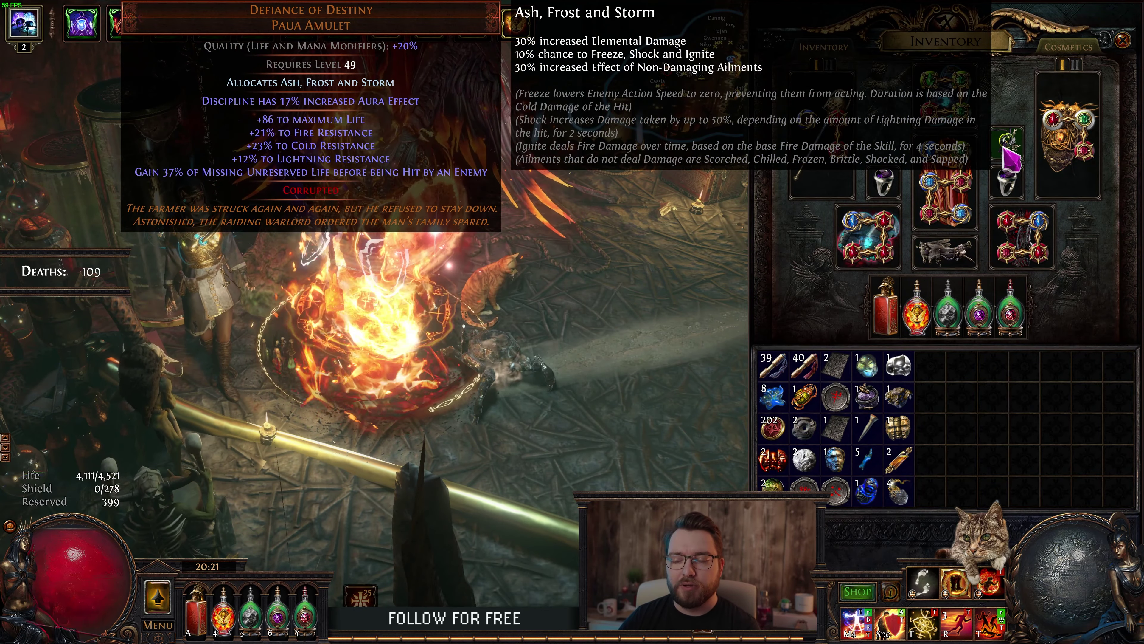
# Price-check the Defiance of Destiny amulet, which returns no matching listings
pyautogui.hotkey('ctrl', 'd')
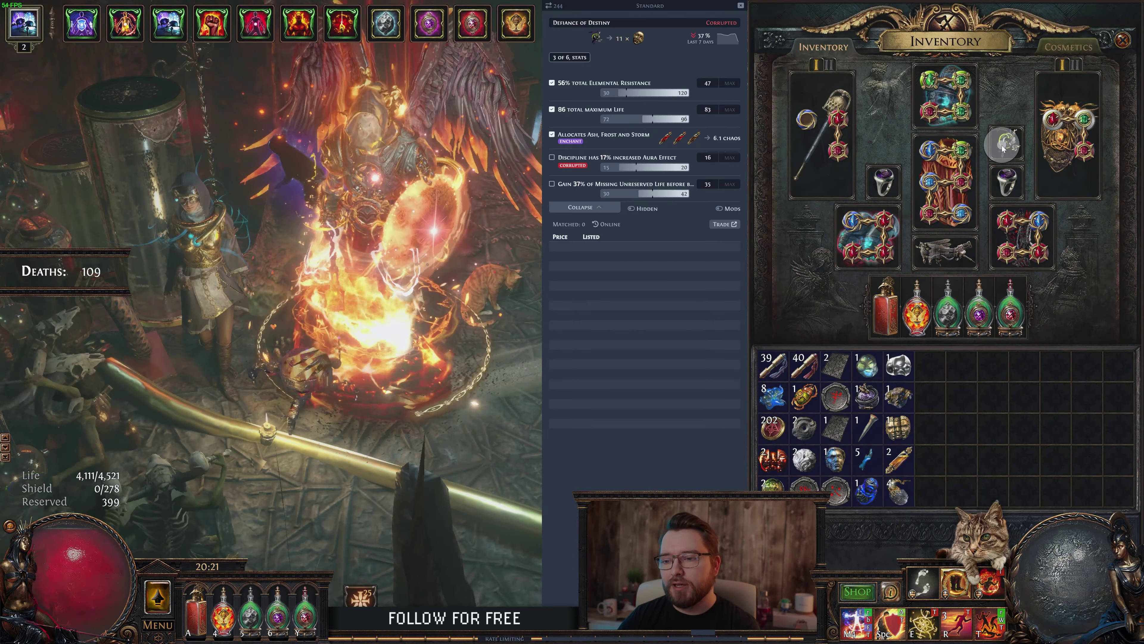
pyautogui.moveTo(963, 149)
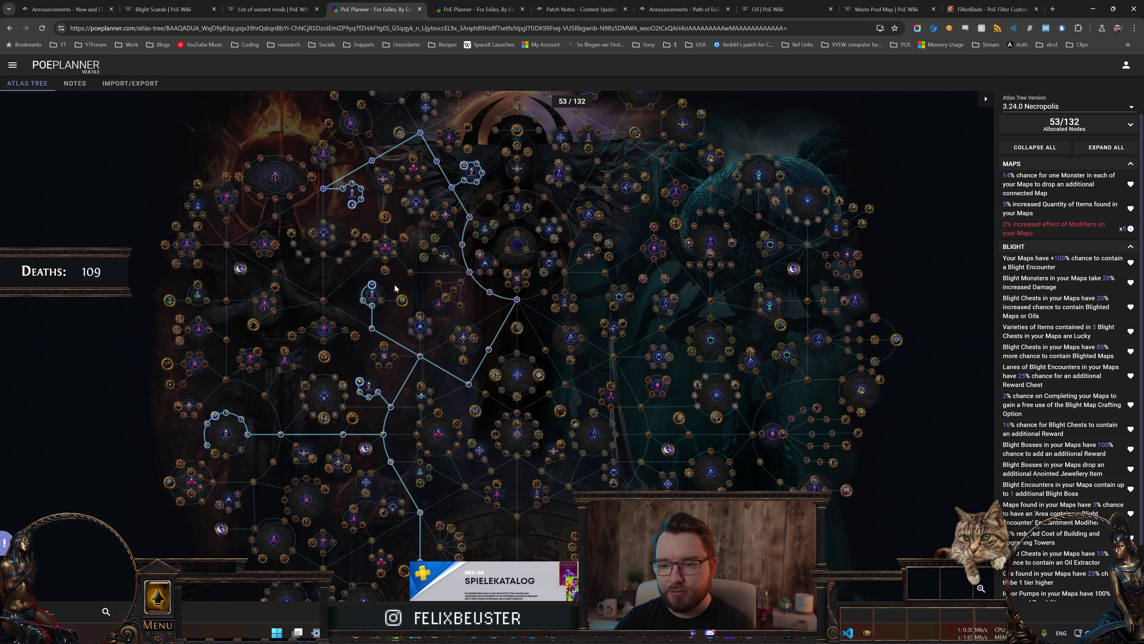
pyautogui.scroll(5, 402, 272)
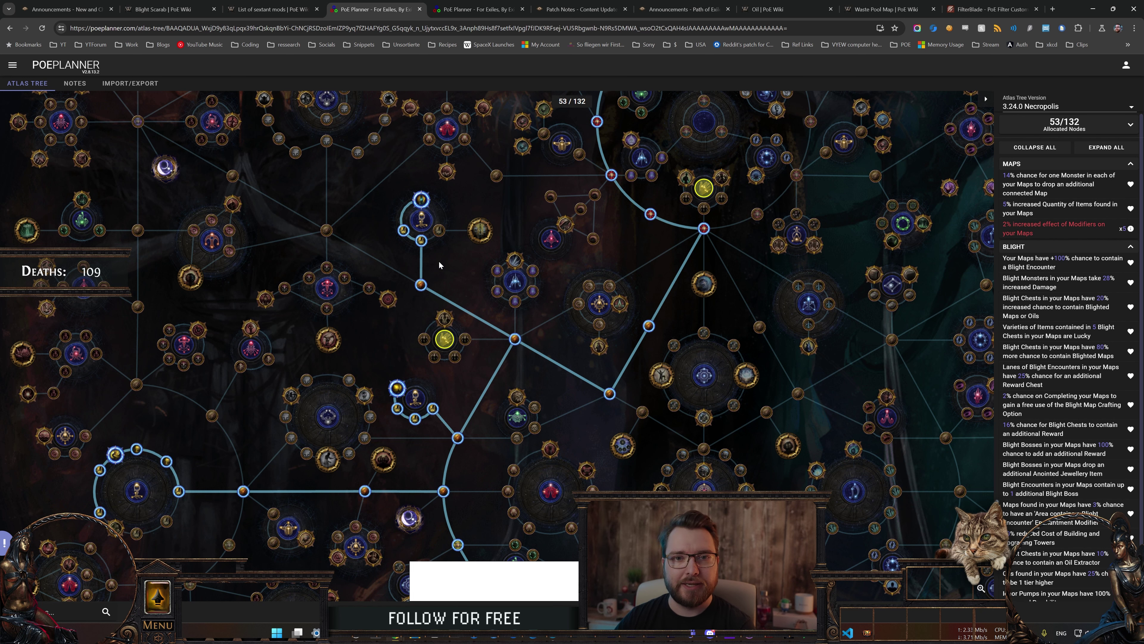
pyautogui.scroll(-1, 439, 260)
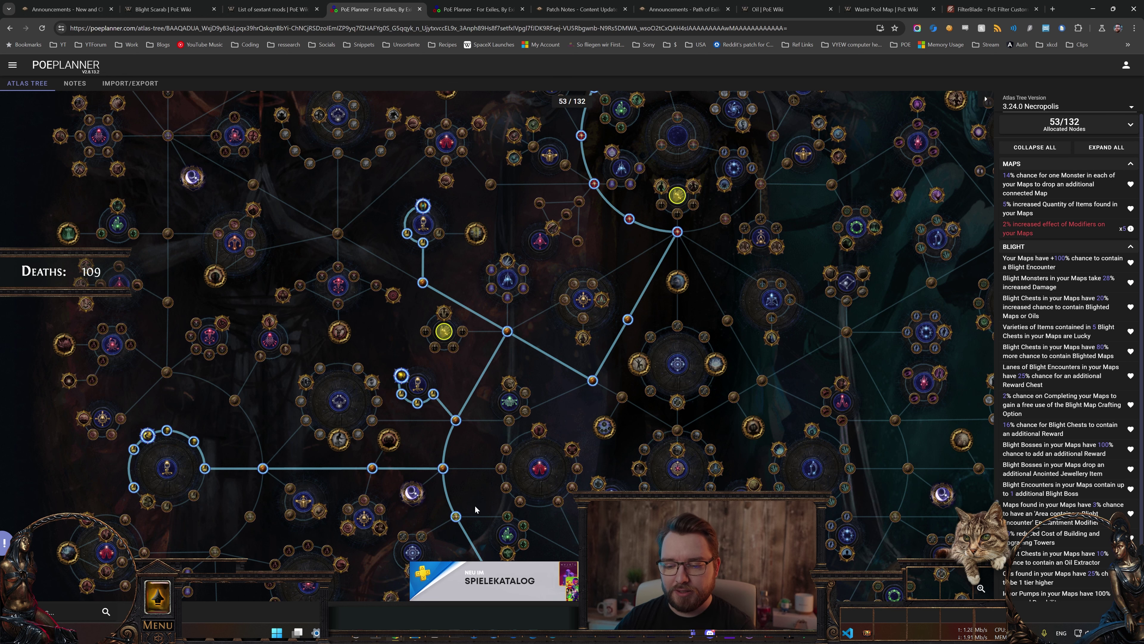
pyautogui.moveTo(474, 505); pyautogui.dragTo(494, 166)
pyautogui.moveTo(428, 522); pyautogui.dragTo(426, 440)
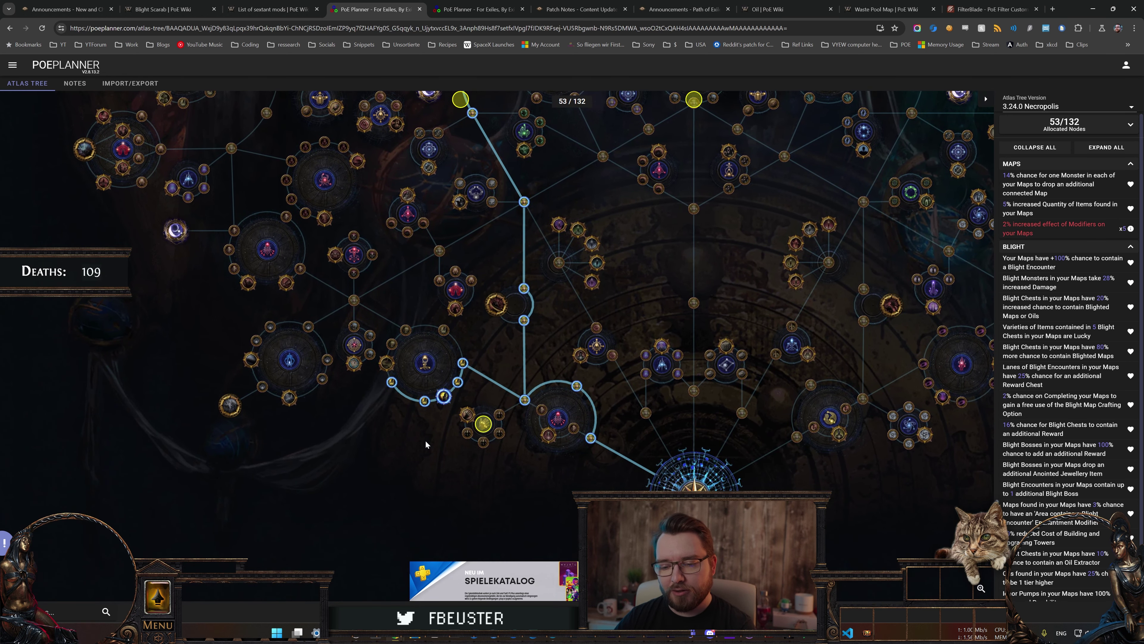
pyautogui.scroll(2, 423, 431)
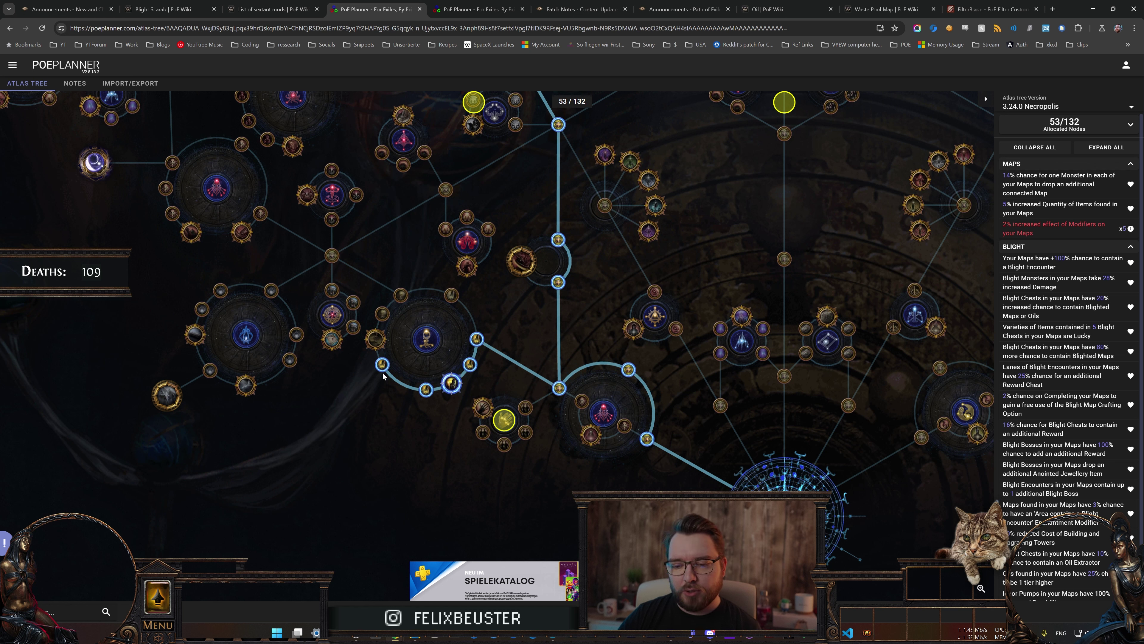
pyautogui.moveTo(377, 344)
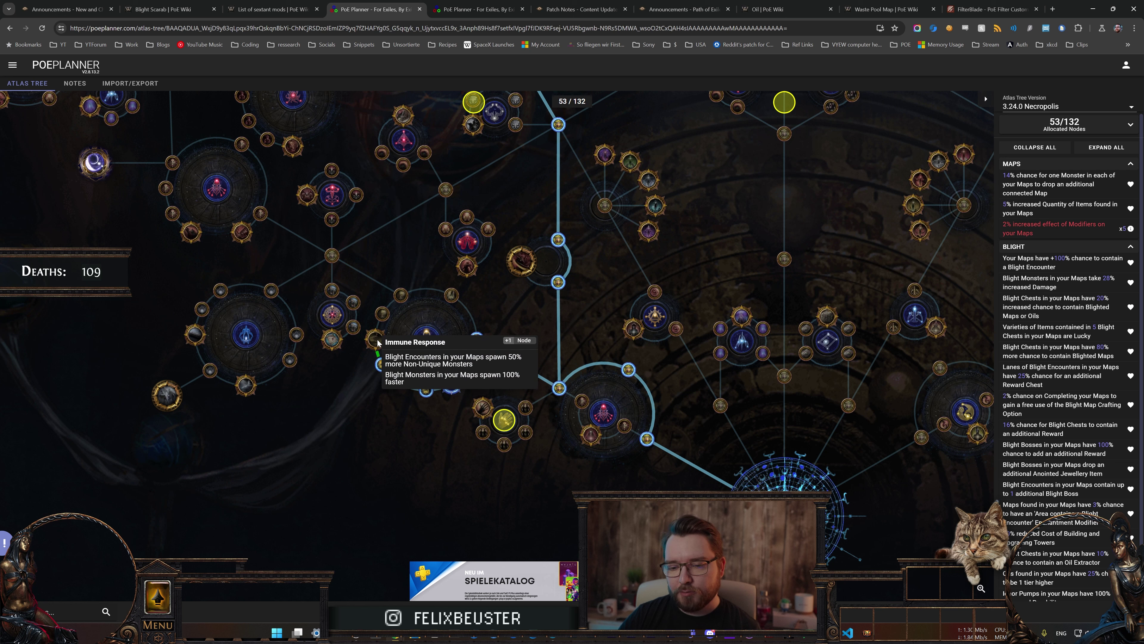
# Inspect the Immune Response and Blight Pack Size nodes, then bring up the forum scarab thread
pyautogui.moveTo(401, 297)
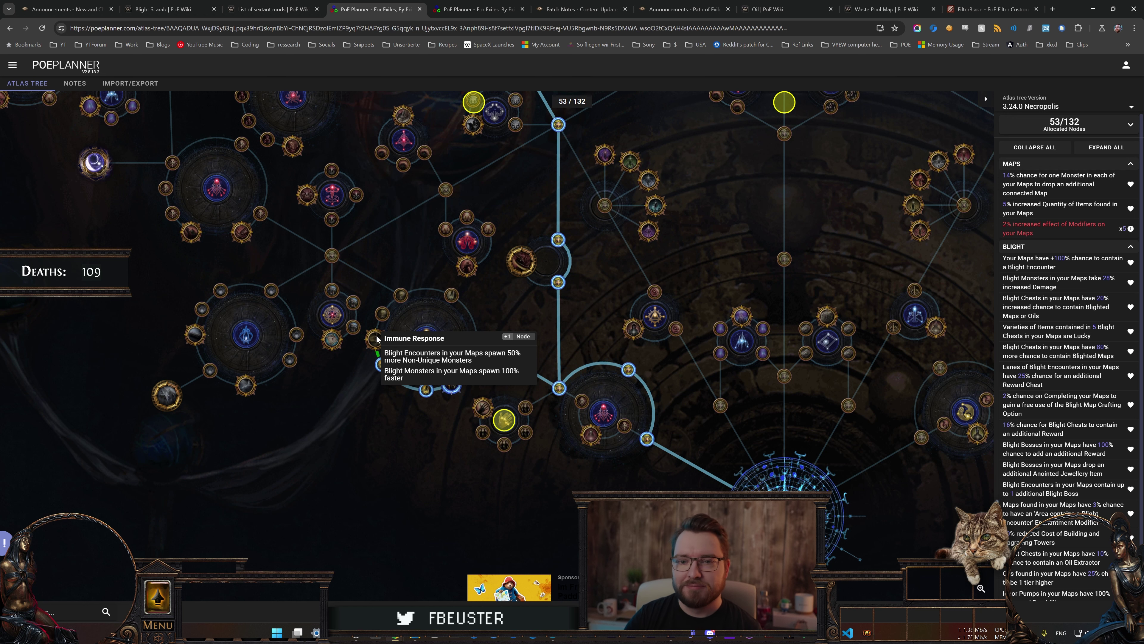
pyautogui.hotkey('ctrl', '1')
pyautogui.moveTo(362, 308)
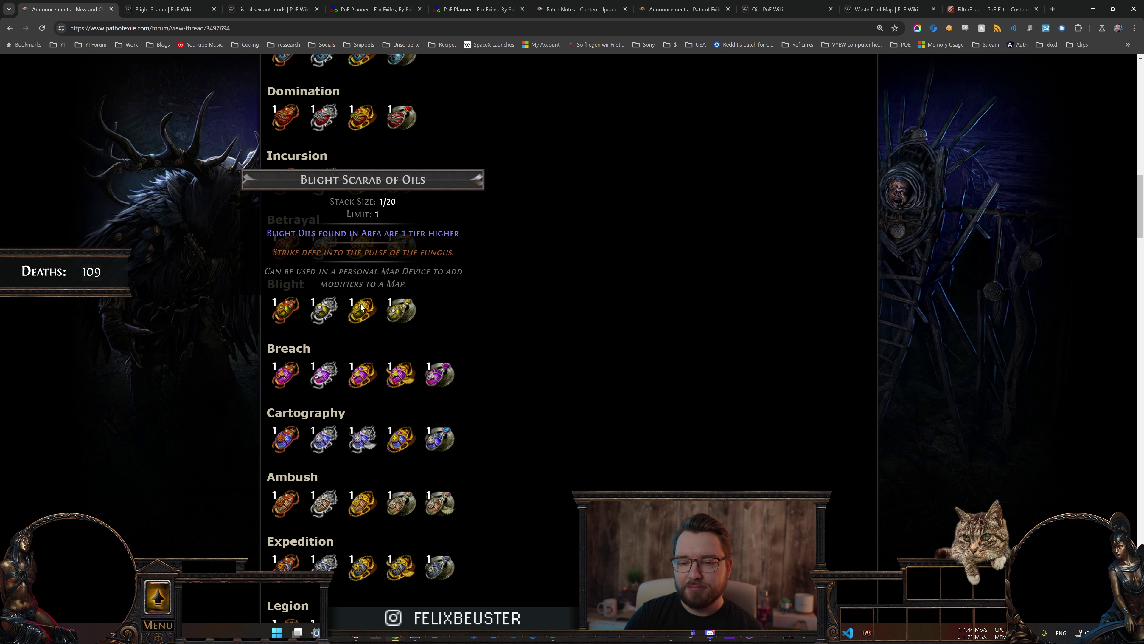
pyautogui.moveTo(322, 311)
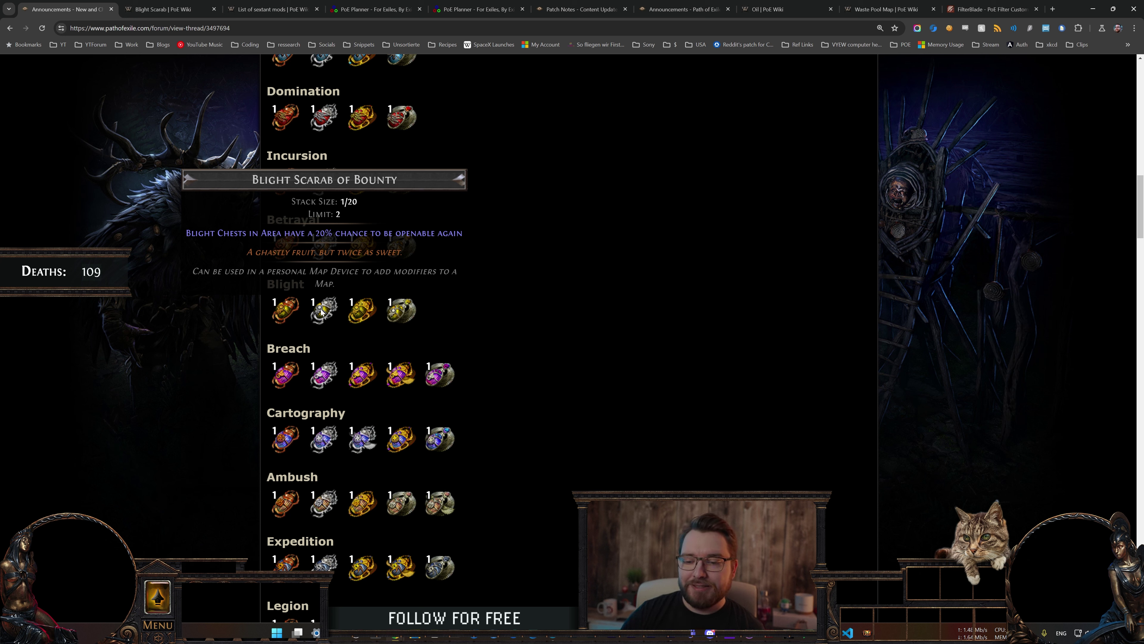
pyautogui.moveTo(394, 320)
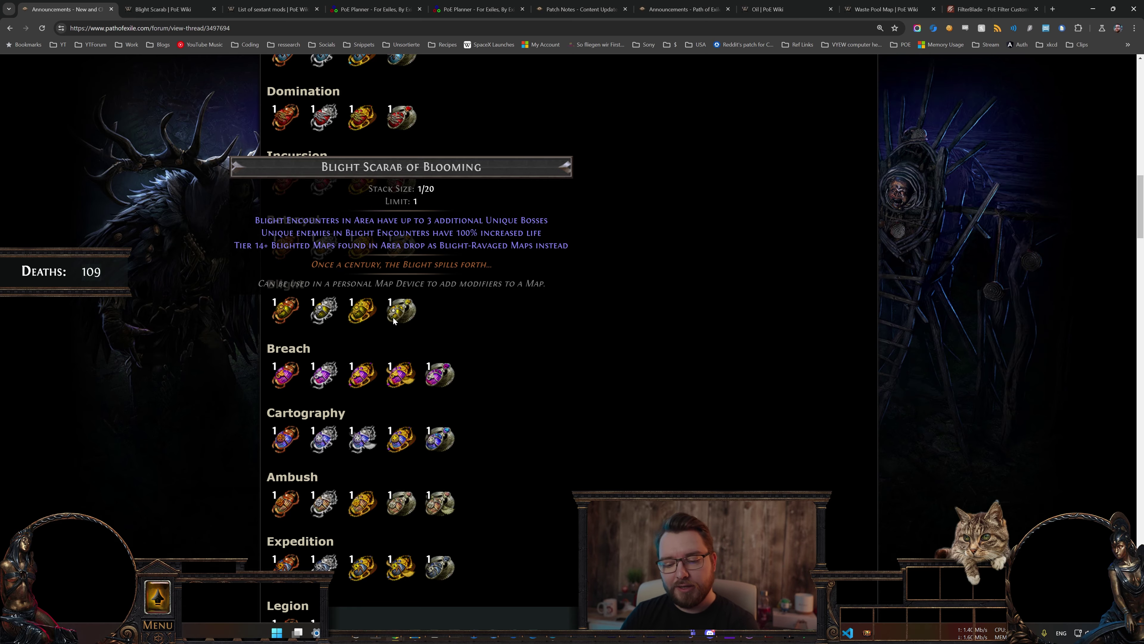
# Return to the game and close the inventory panel to show the full hideout
pyautogui.hotkey('alt', 'Tab')
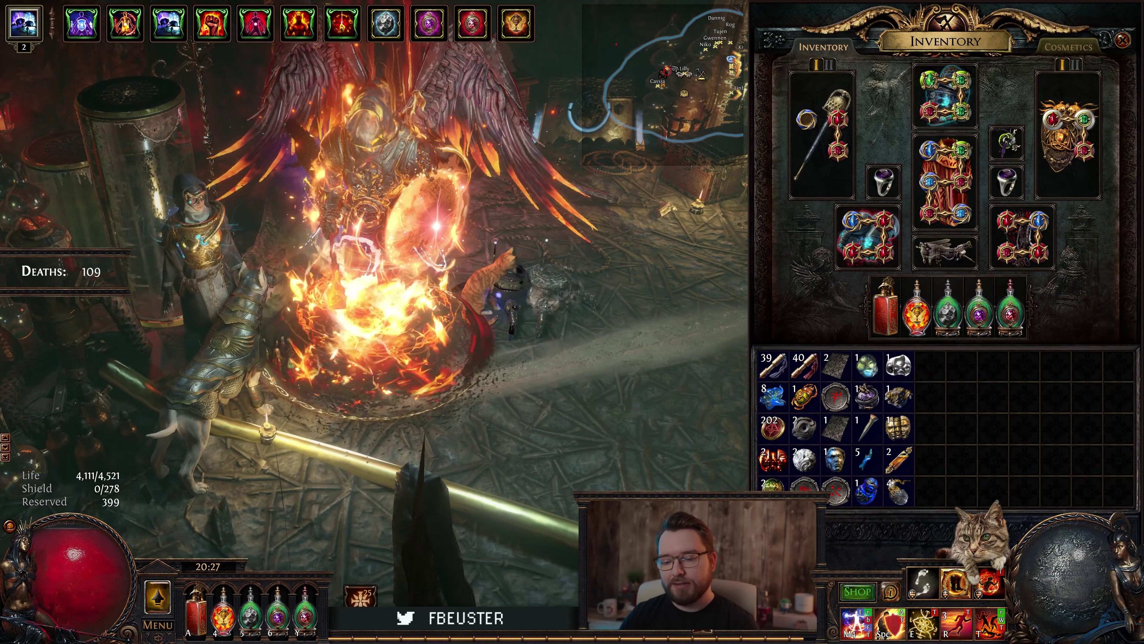
pyautogui.press('i')
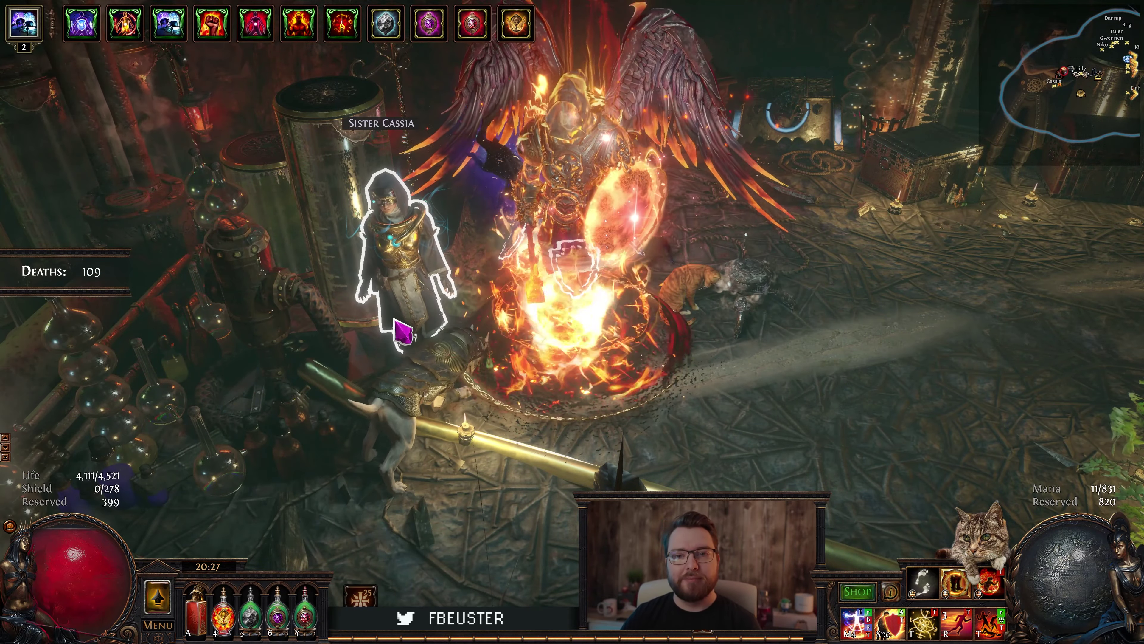